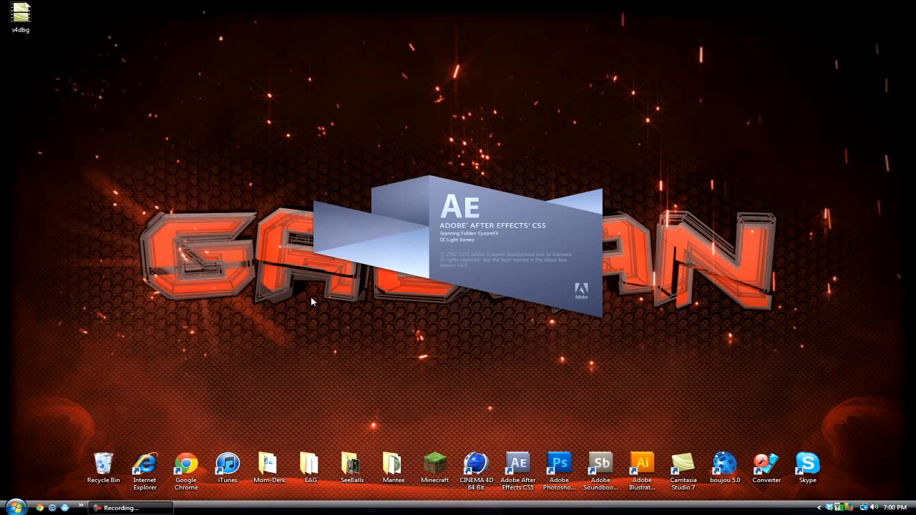
# Step: Look through the Mantee folder and its AEE subfolder for the gameplay clip, then return to Mantee
pyautogui.moveTo(366, 350); pyautogui.dragTo(412, 484)
pyautogui.press('Return')
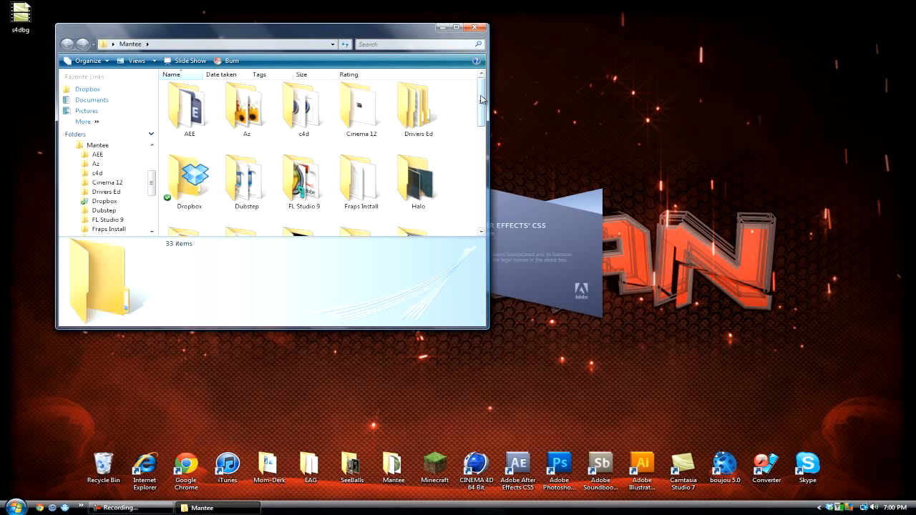
pyautogui.moveTo(479, 117); pyautogui.dragTo(478, 143)
pyautogui.scroll(2, 336, 147)
pyautogui.doubleClick(201, 121)
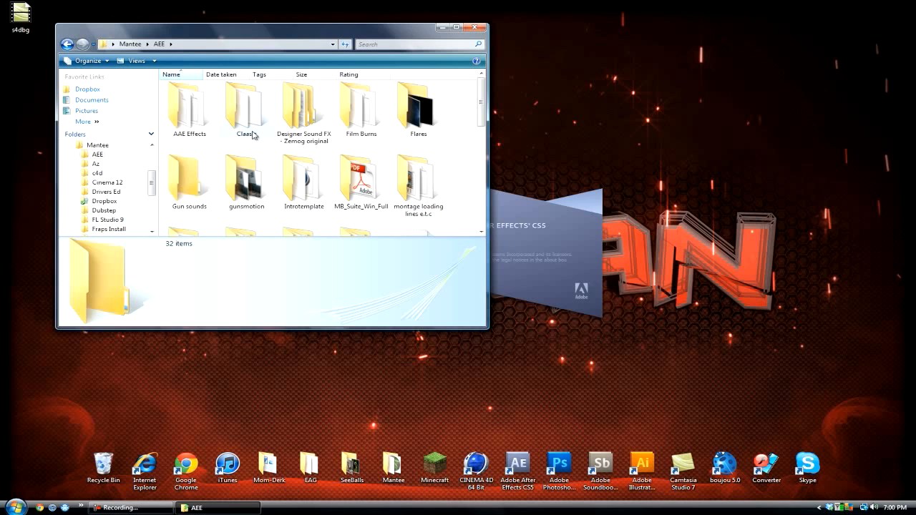
pyautogui.moveTo(482, 103); pyautogui.dragTo(456, 212)
pyautogui.click(130, 44)
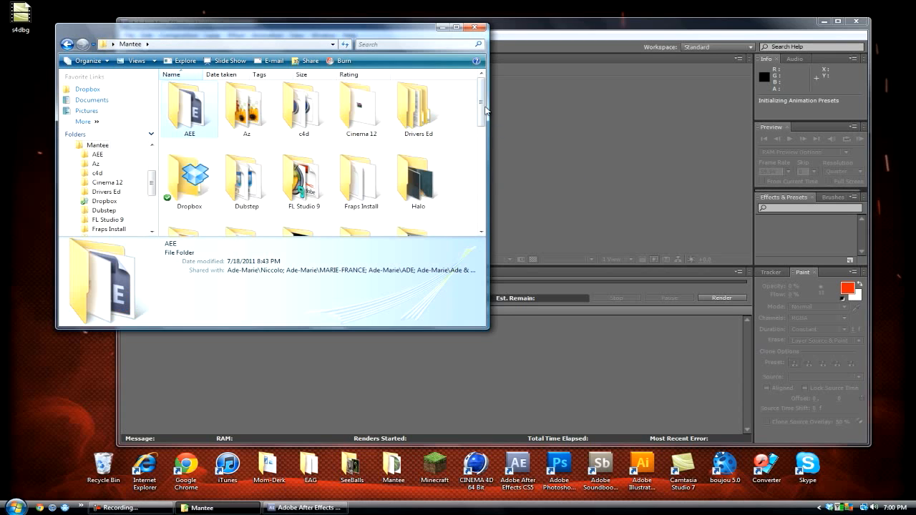
# Step: Browse the Videosss folder inside Mantee for the source gameplay video
pyautogui.scroll(-5, 482, 165)
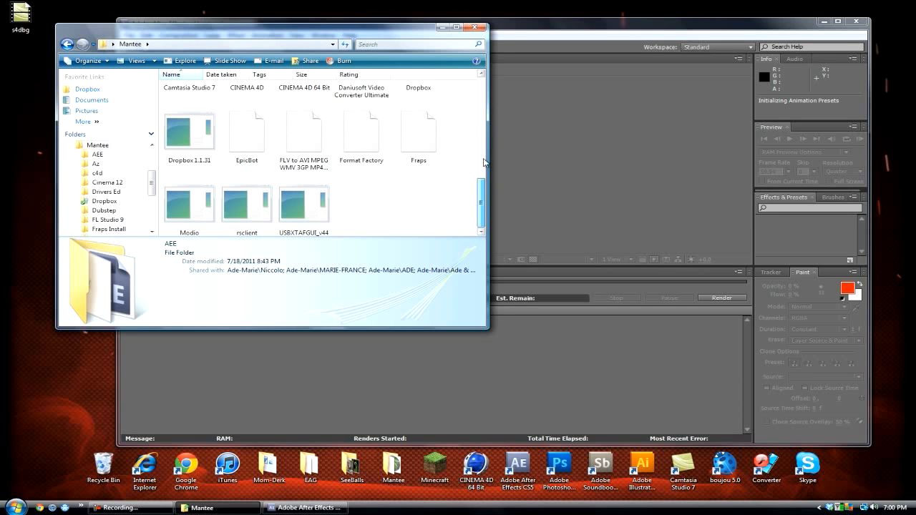
pyautogui.scroll(3, 481, 182)
pyautogui.scroll(1, 484, 171)
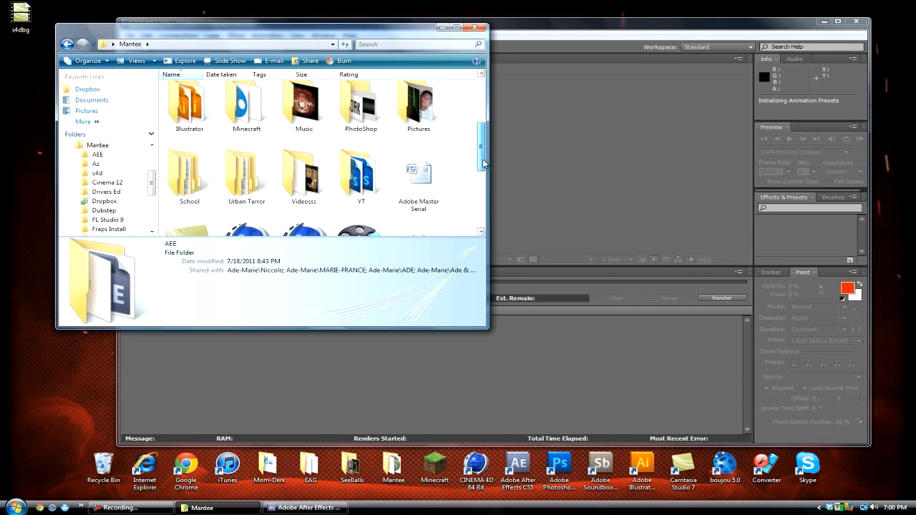
pyautogui.doubleClick(299, 179)
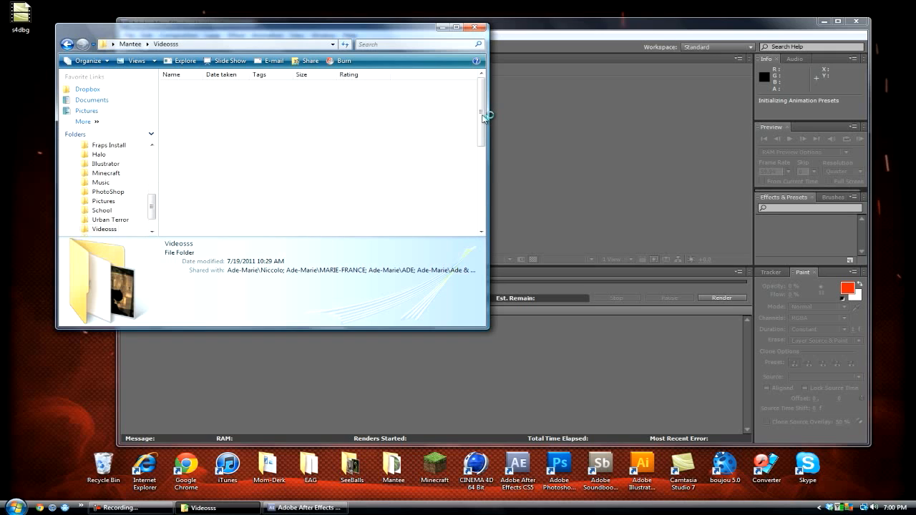
pyautogui.moveTo(329, 33); pyautogui.dragTo(573, 30)
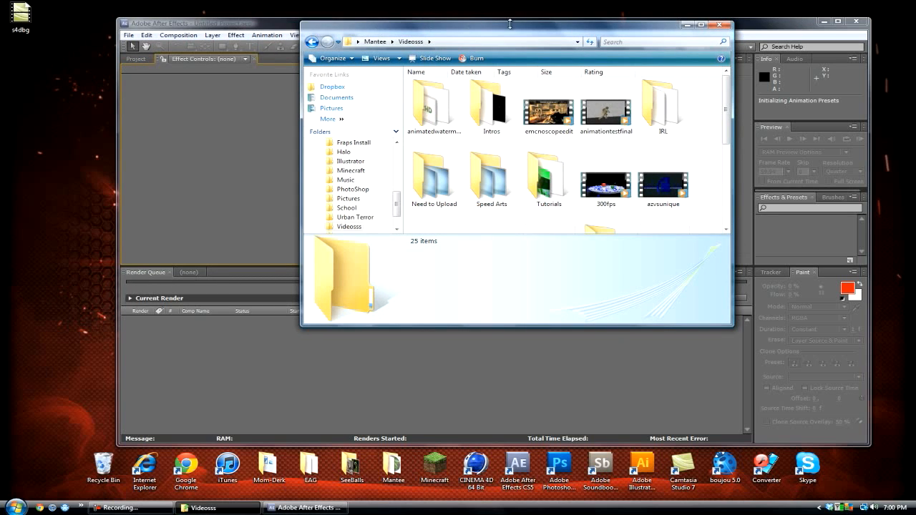
pyautogui.click(548, 113)
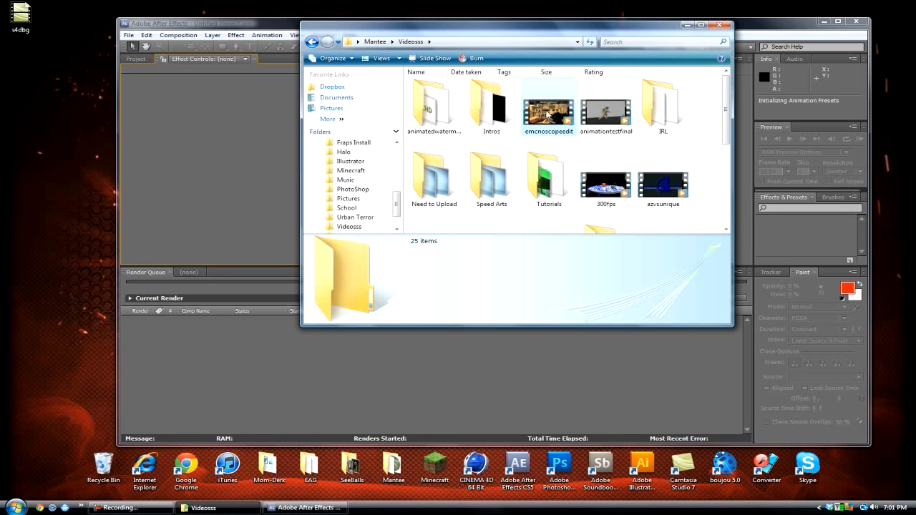
pyautogui.moveTo(727, 114); pyautogui.dragTo(715, 199)
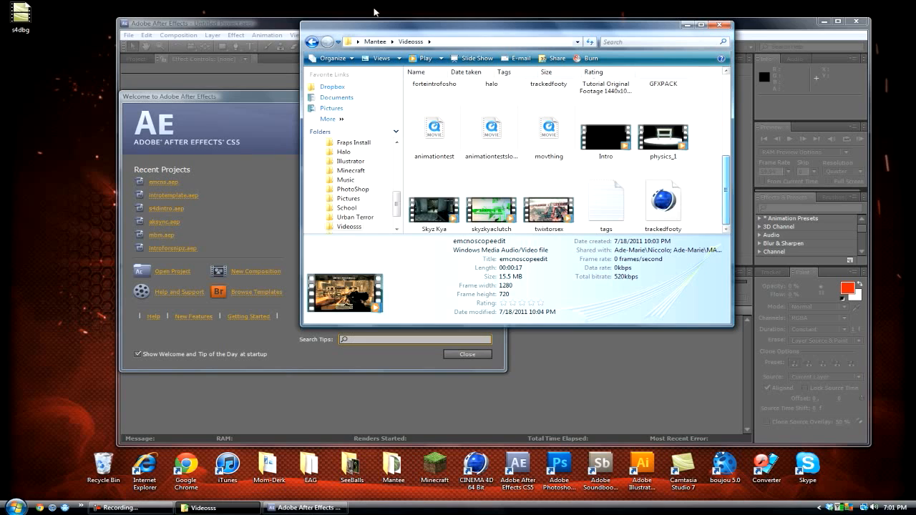
# Step: Select the emcnoscope video in Mantee's AEE folder and dismiss the After Effects welcome window
pyautogui.click(374, 41)
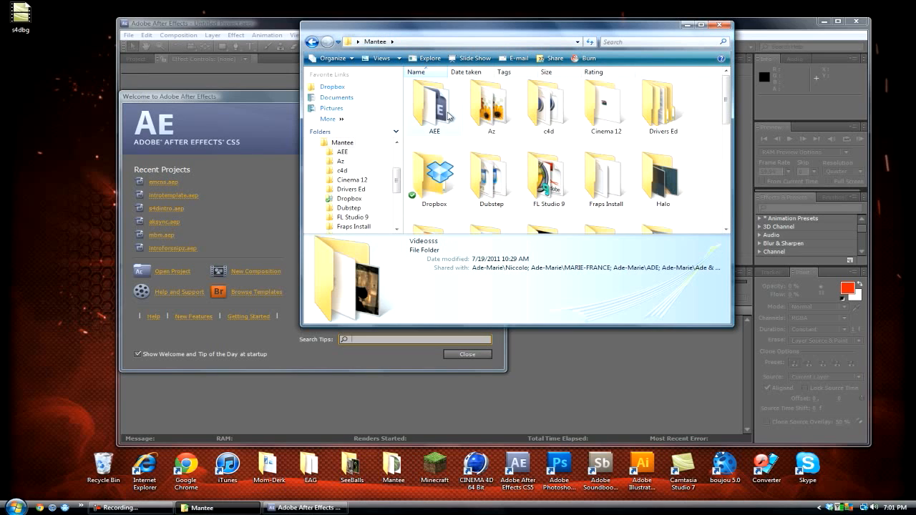
pyautogui.doubleClick(438, 115)
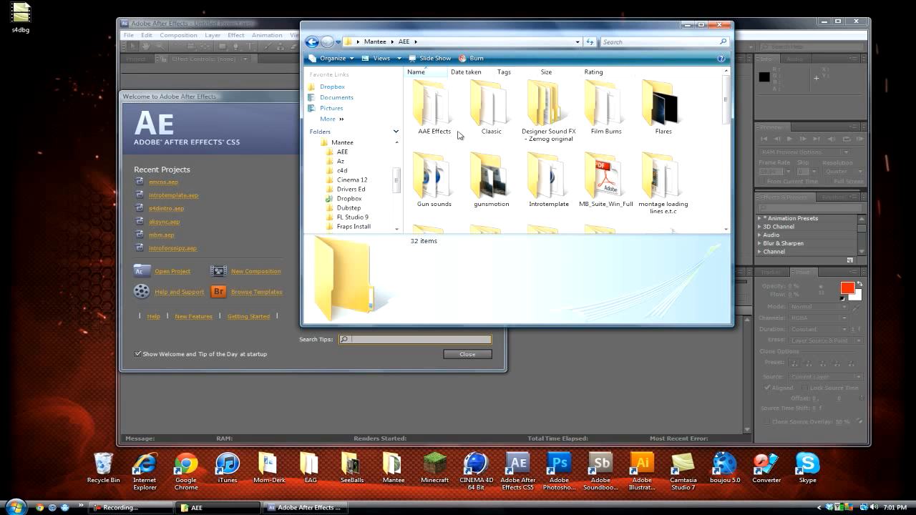
pyautogui.scroll(-3, 651, 139)
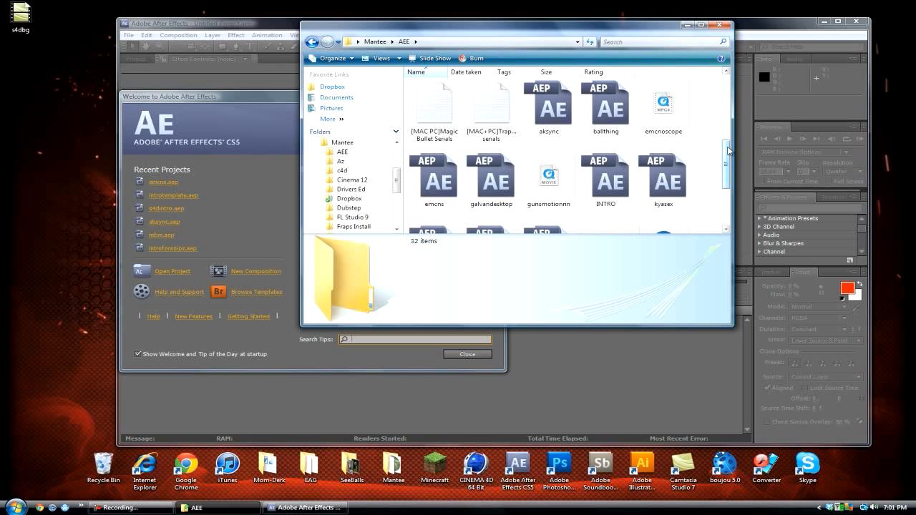
pyautogui.click(674, 112)
pyautogui.click(461, 356)
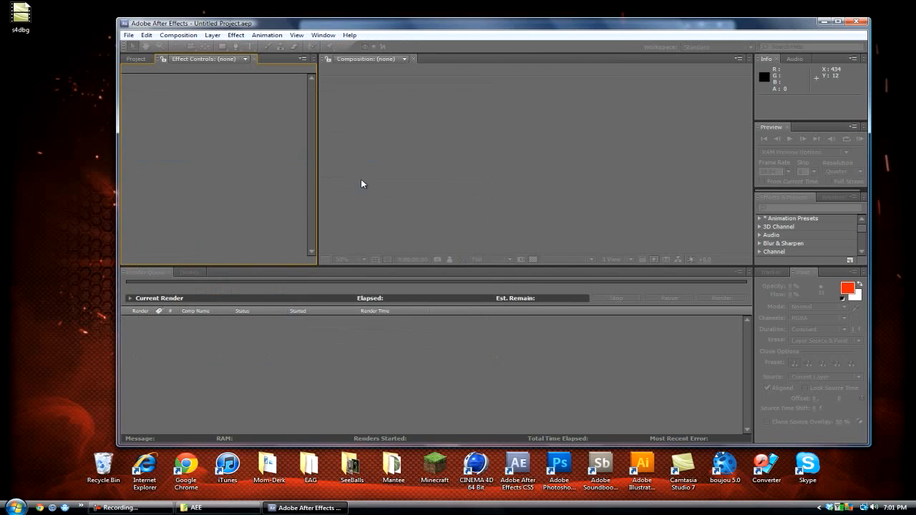
# Step: Import the emcnoscope video from the AEE folder into the After Effects project
pyautogui.click(204, 507)
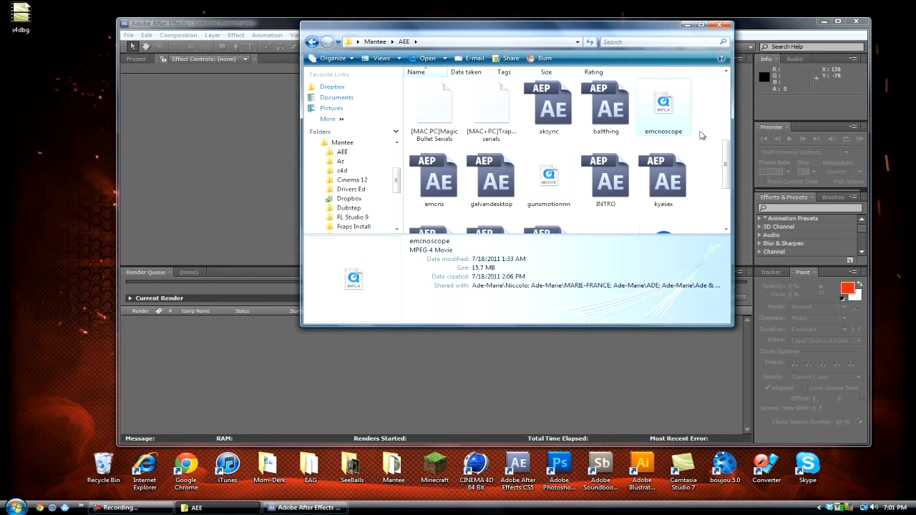
pyautogui.moveTo(664, 113)
pyautogui.mouseDown()
pyautogui.moveTo(229, 133)
pyautogui.moveTo(282, 168)
pyautogui.moveTo(665, 126)
pyautogui.mouseUp()
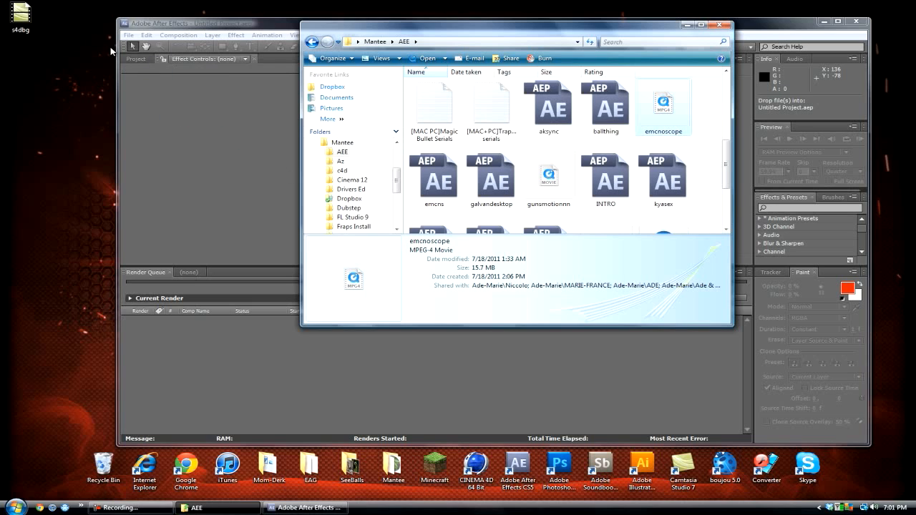
pyautogui.click(130, 63)
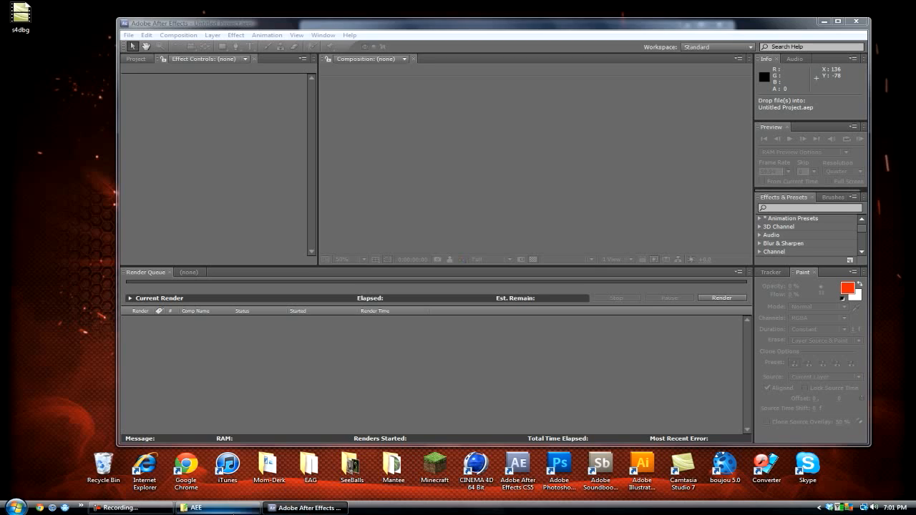
pyautogui.click(194, 507)
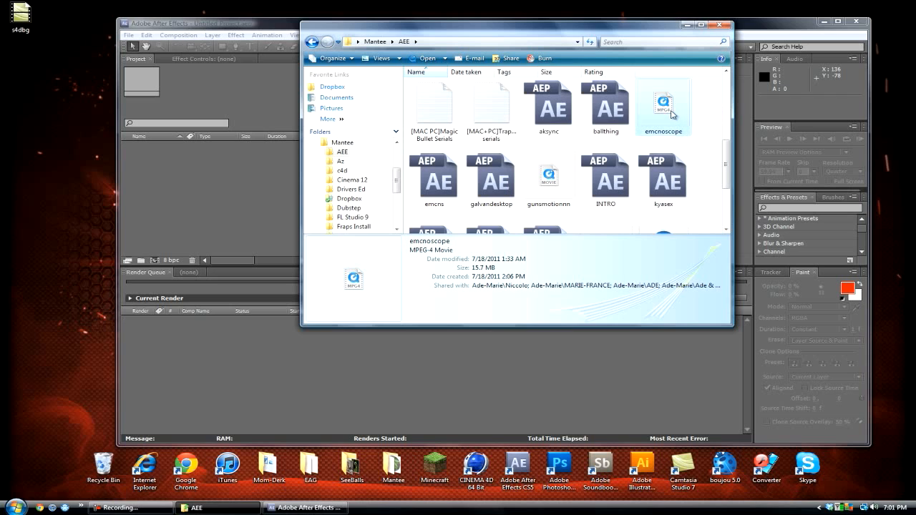
pyautogui.moveTo(672, 115); pyautogui.dragTo(221, 211)
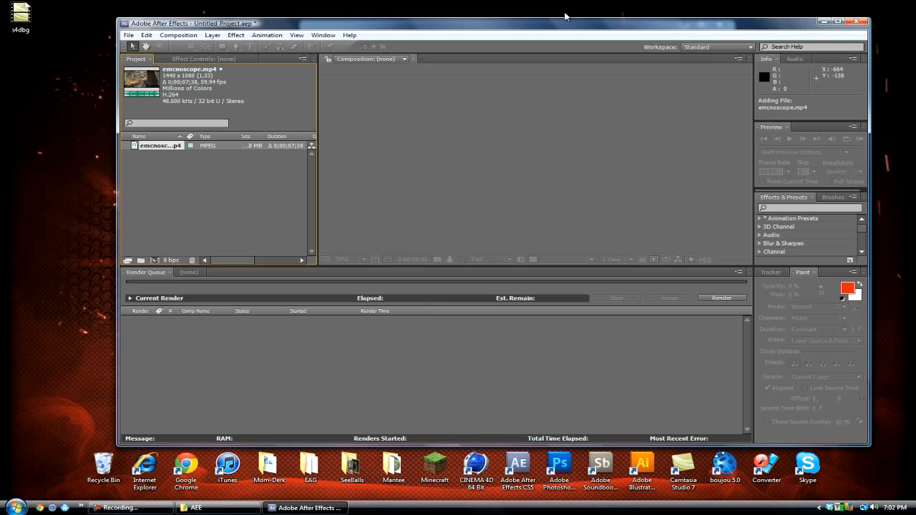
# Step: Maximize the After Effects window and create a new composition from the emcnoscope.mp4 footage
pyautogui.click(837, 22)
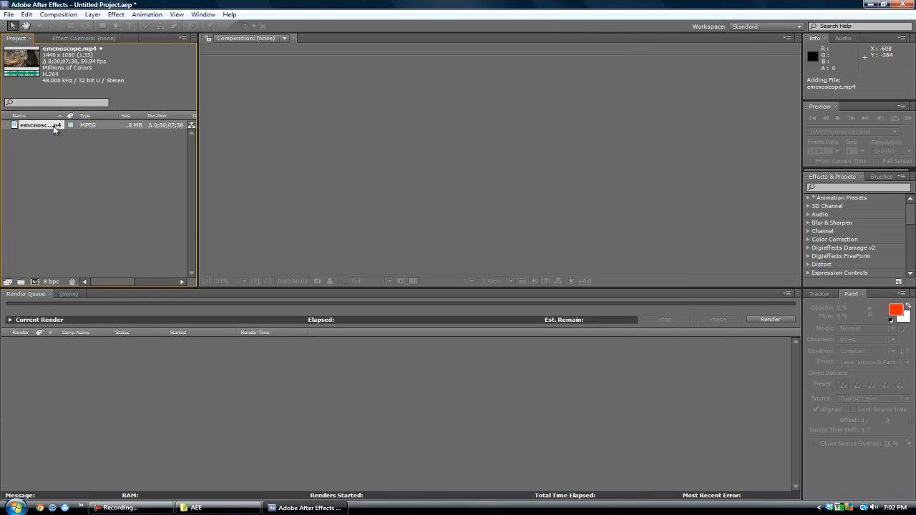
pyautogui.moveTo(55, 128); pyautogui.dragTo(36, 284)
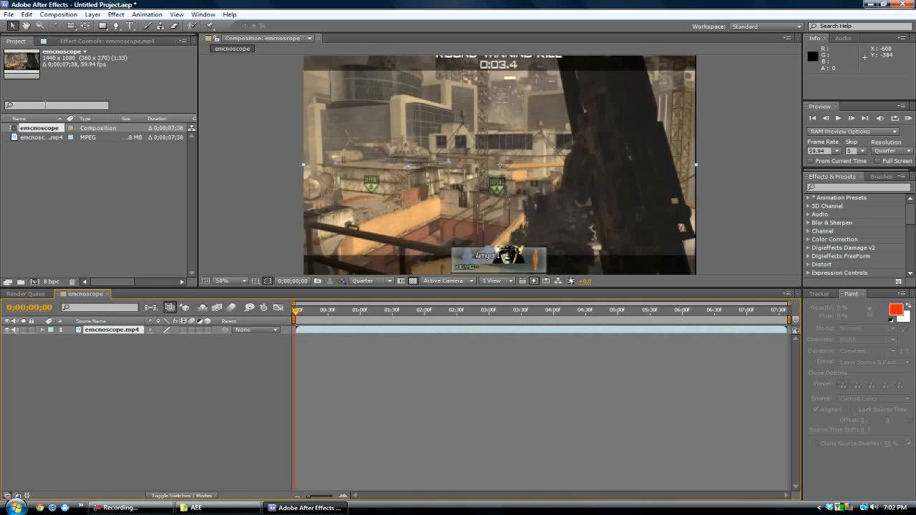
pyautogui.click(123, 325)
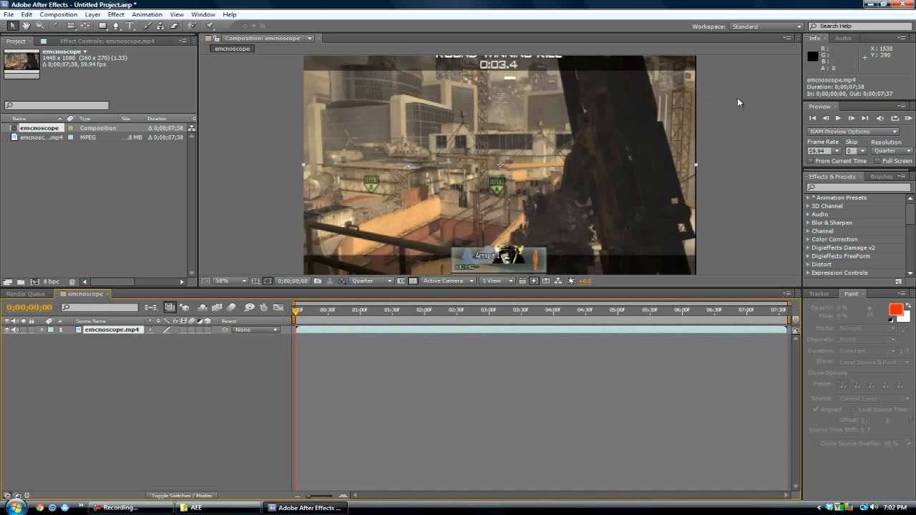
# Step: Set the emcnoscope composition's size to 1280 px wide by 720 px high
pyautogui.click(58, 14)
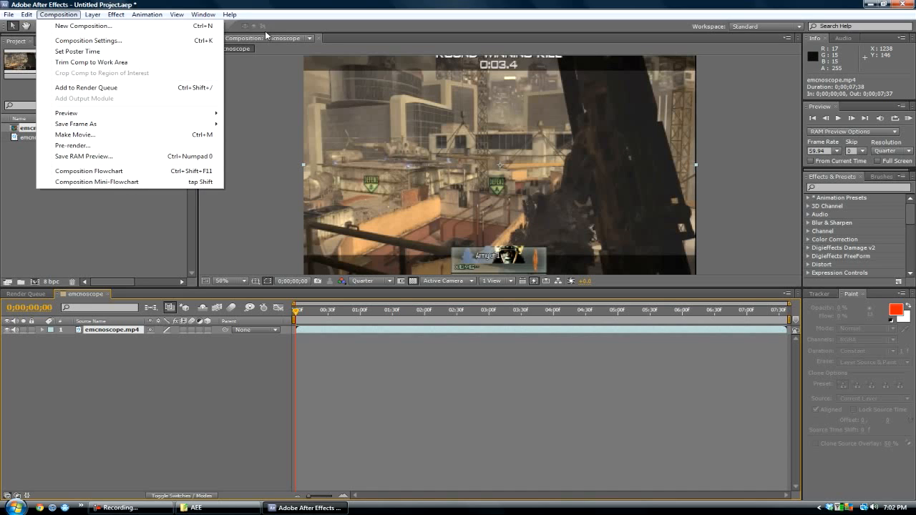
pyautogui.click(89, 41)
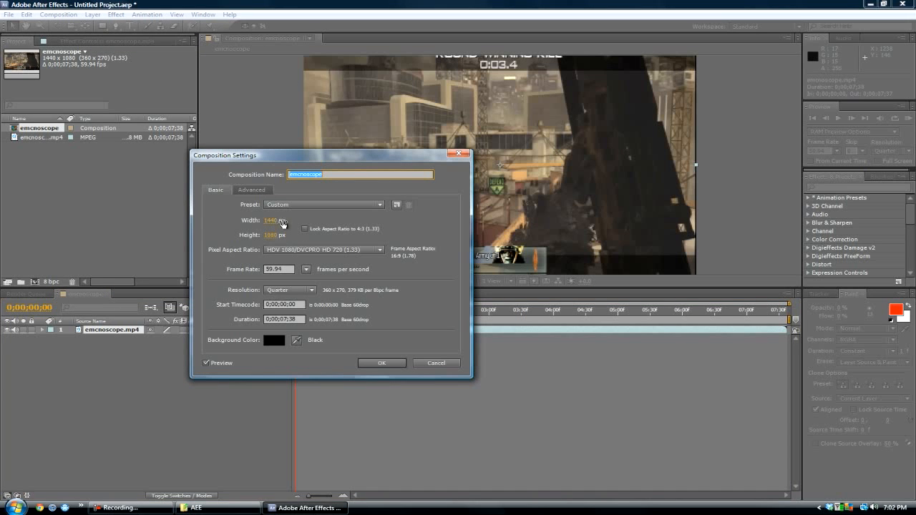
pyautogui.click(279, 223)
pyautogui.write('1280')
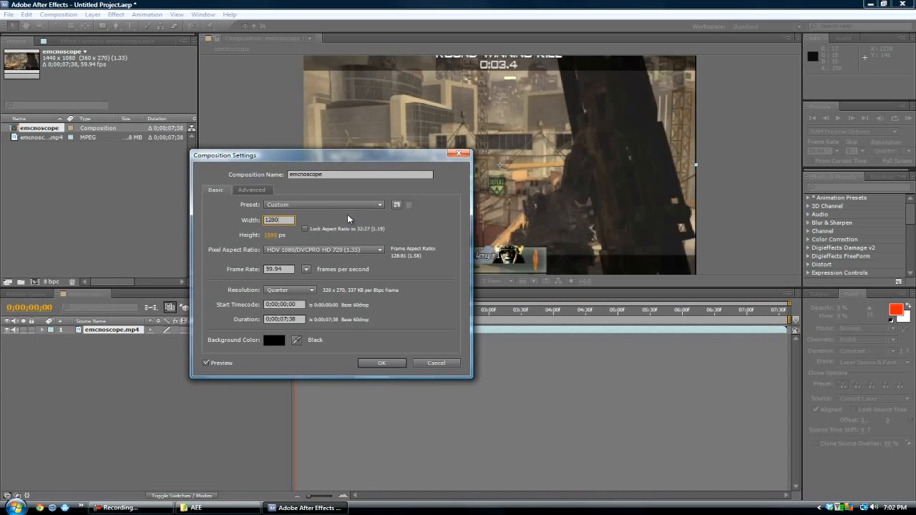
pyautogui.press('Tab')
pyautogui.write('1280')
pyautogui.doubleClick(277, 235)
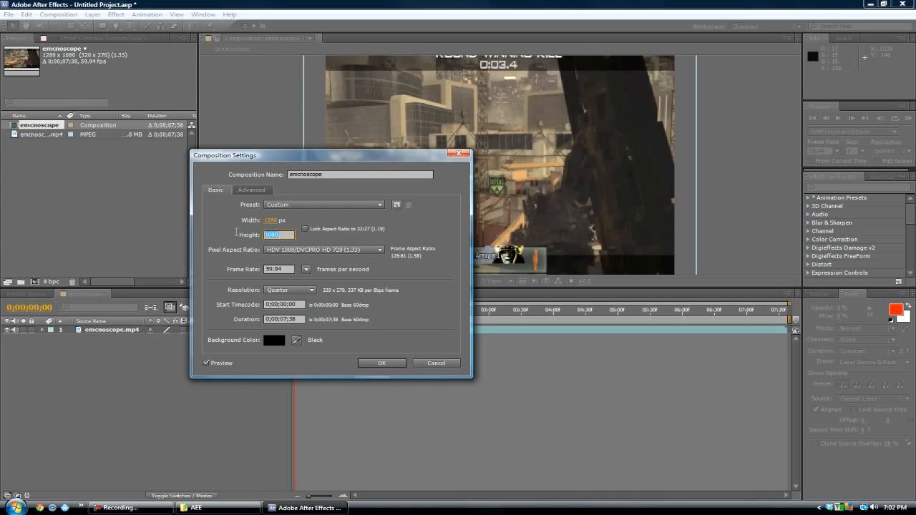
pyautogui.write('720')
pyautogui.press('Return')
pyautogui.click(381, 363)
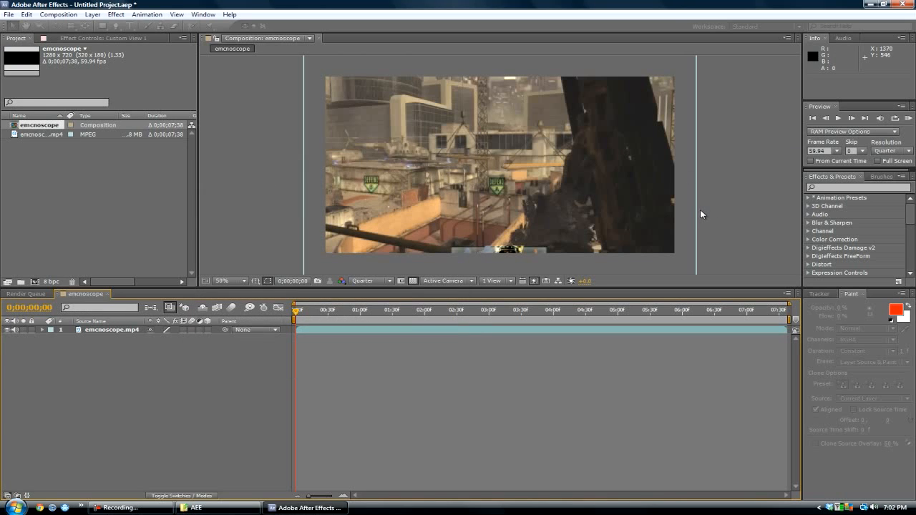
# Step: Scale the emcnoscope.mp4 layer to about 91% by 69% so it fits the composition frame
pyautogui.scroll(-2, 700, 210)
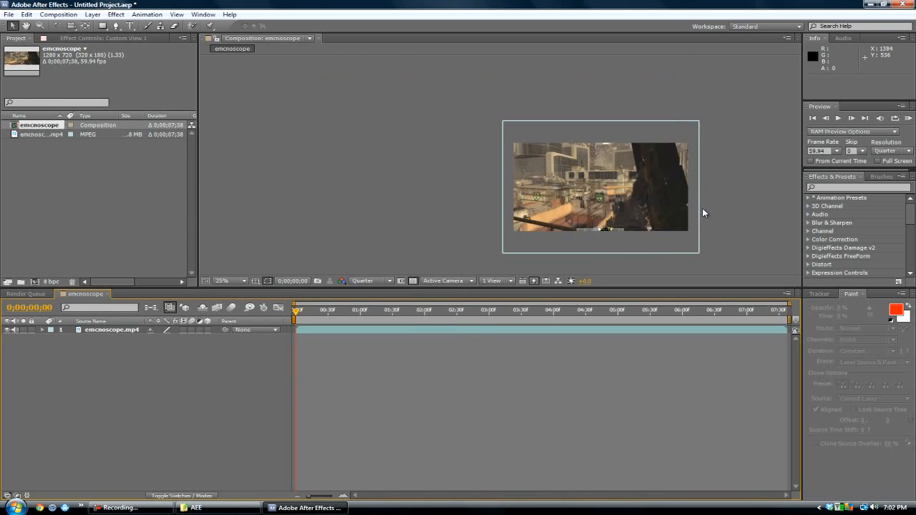
pyautogui.click(618, 136)
pyautogui.moveTo(699, 121); pyautogui.dragTo(690, 142)
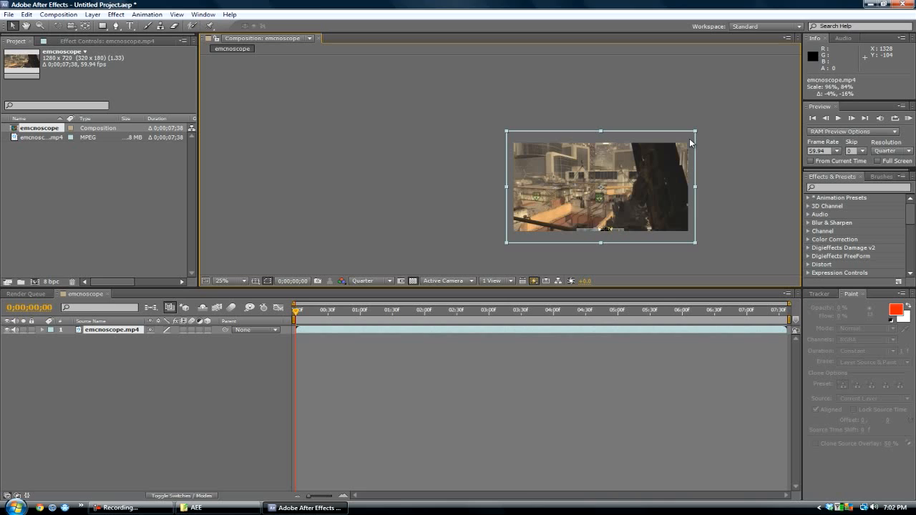
pyautogui.moveTo(690, 142); pyautogui.dragTo(690, 143)
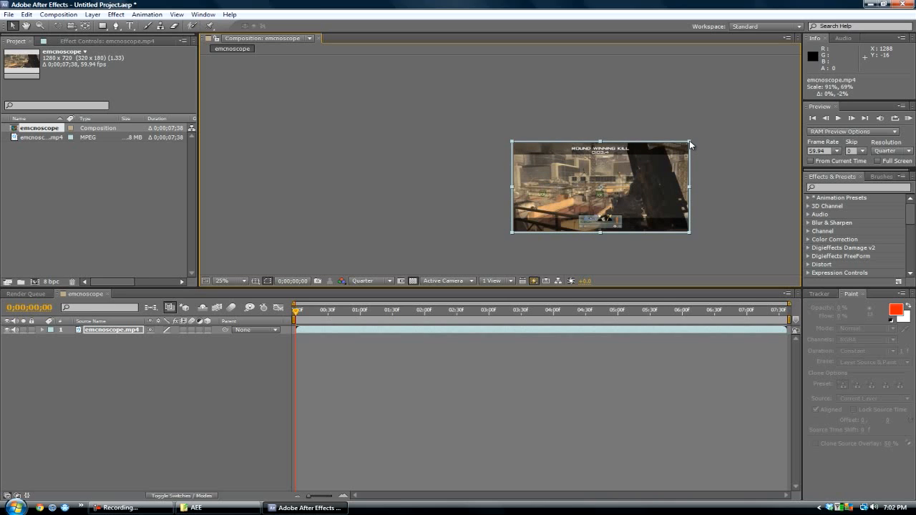
pyautogui.click(741, 158)
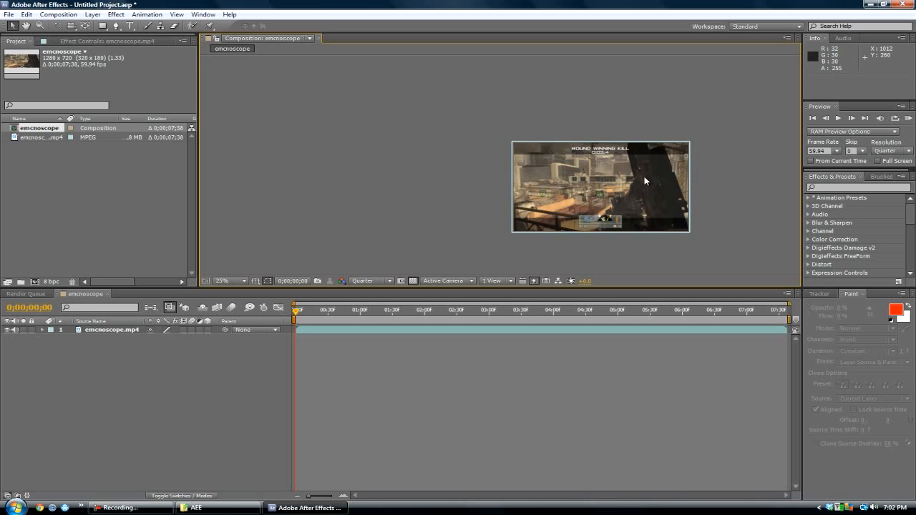
# Step: Set the composition preview's magnification to Fit and its resolution to Full
pyautogui.moveTo(644, 179); pyautogui.dragTo(552, 163)
pyautogui.click(230, 280)
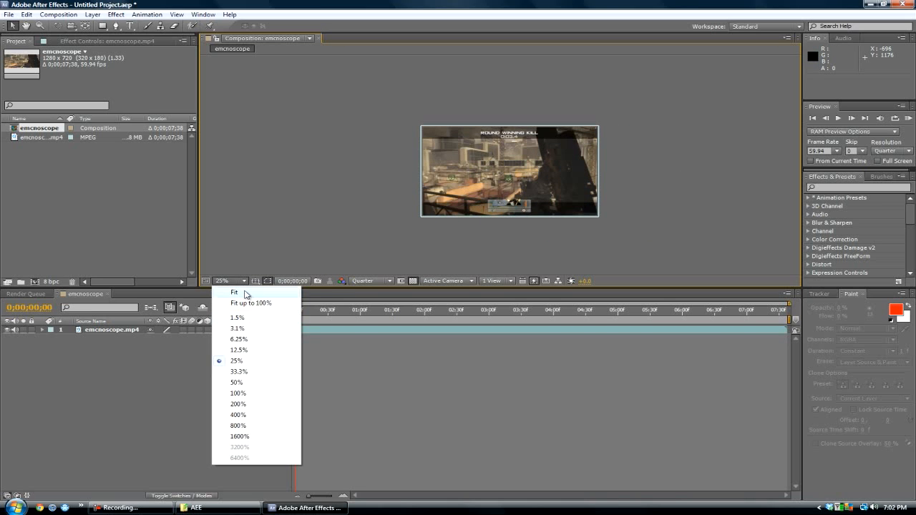
pyautogui.click(233, 292)
pyautogui.click(372, 281)
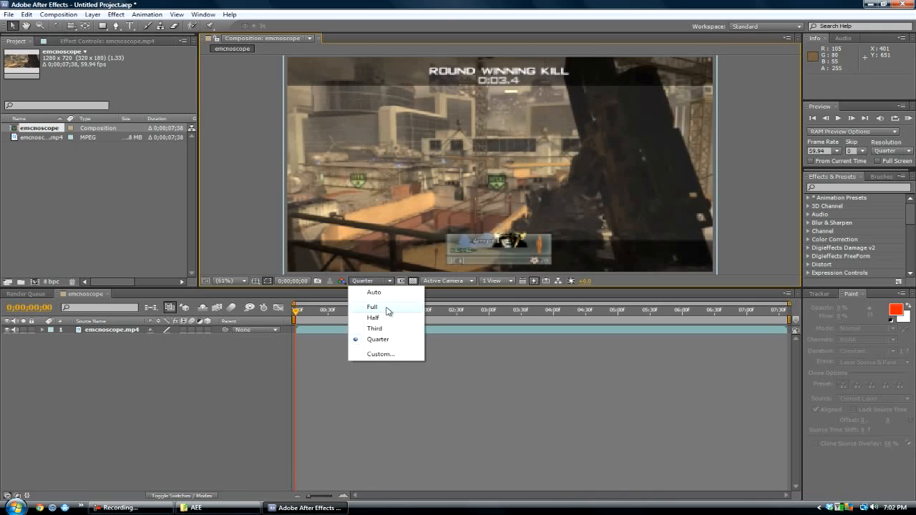
pyautogui.click(388, 309)
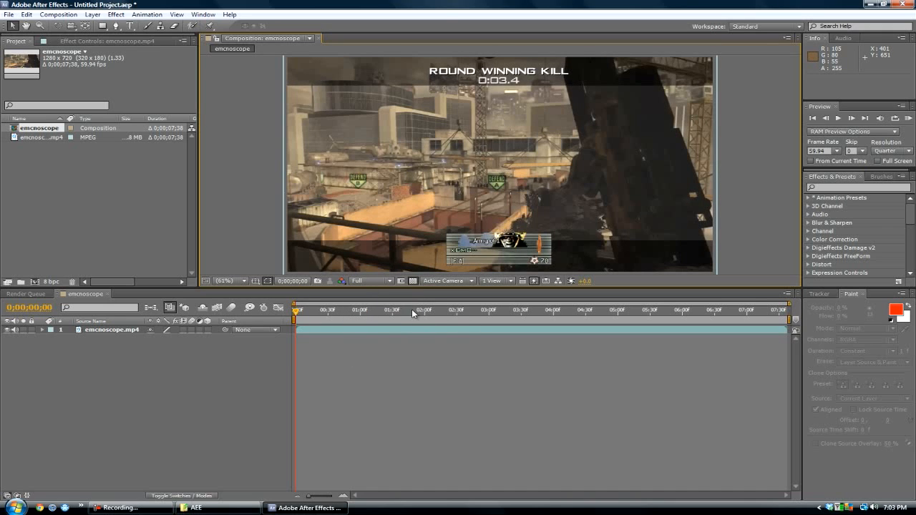
# Step: Move the current time to 0;00;02;20 and add an adjustment layer above the footage
pyautogui.click(446, 314)
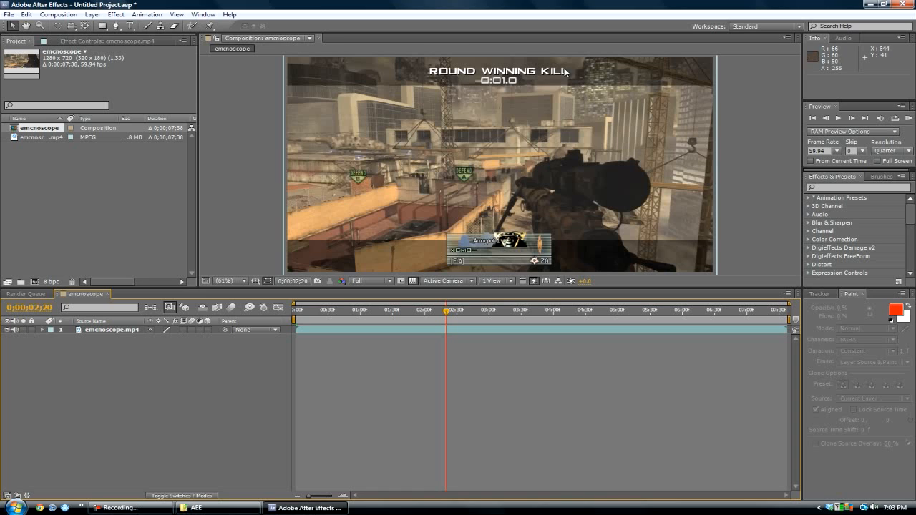
pyautogui.click(92, 14)
pyautogui.moveTo(108, 27)
pyautogui.click(308, 91)
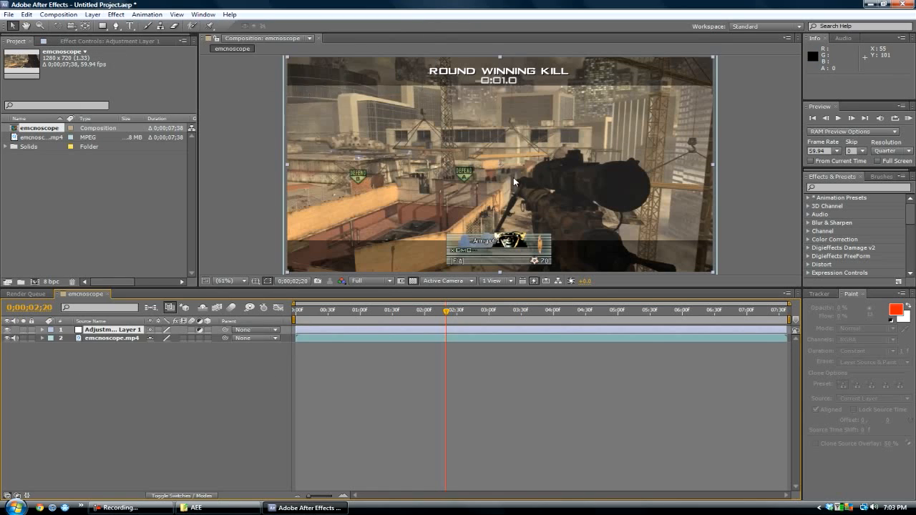
# Step: Duplicate the adjustment layer and hide the upper copy
pyautogui.click(106, 340)
pyautogui.click(106, 330)
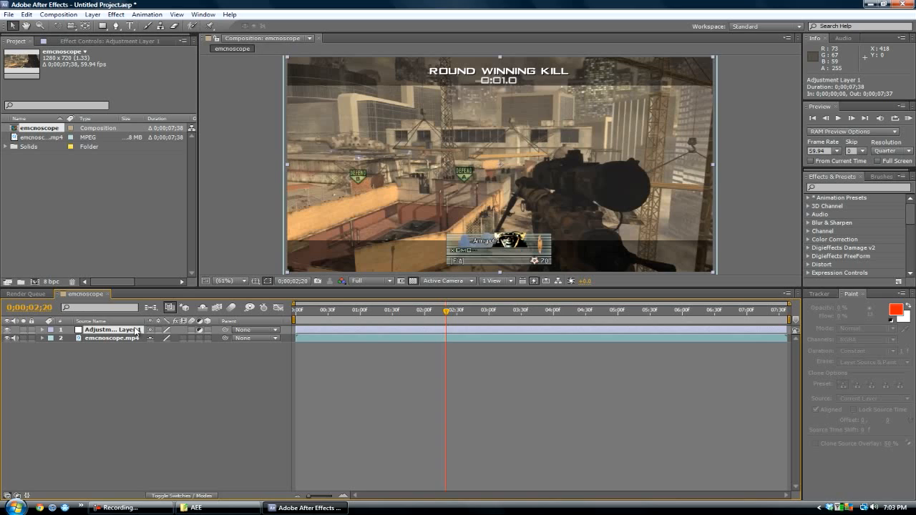
pyautogui.hotkey('ctrl', 'd')
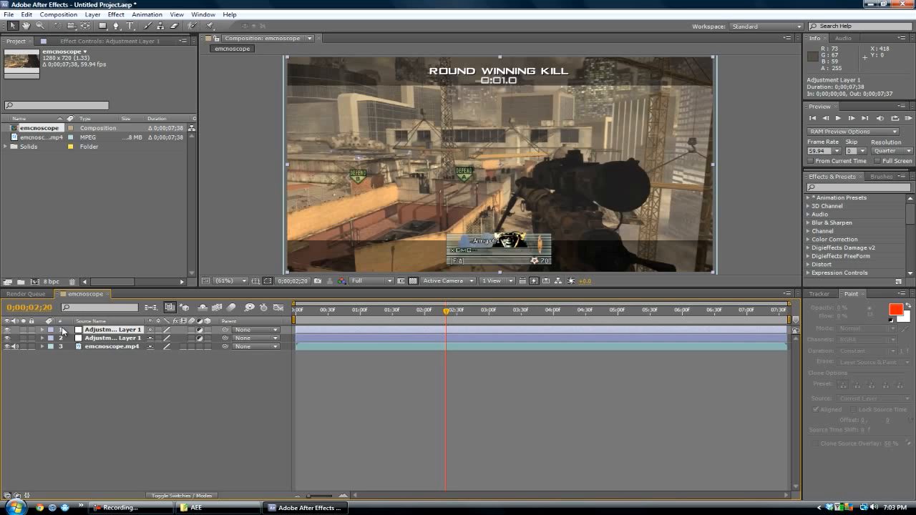
# Step: Add an elliptical mask spanning the full frame to the lower adjustment layer
pyautogui.click(111, 337)
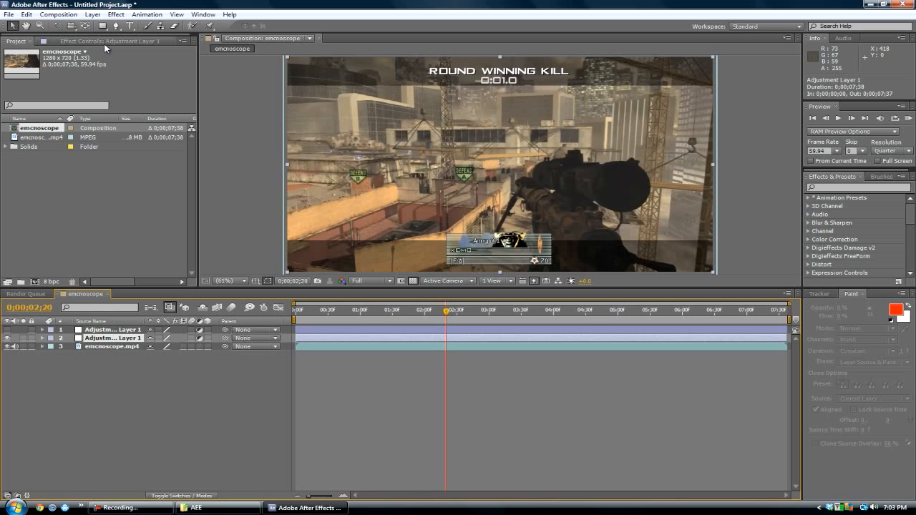
pyautogui.click(113, 15)
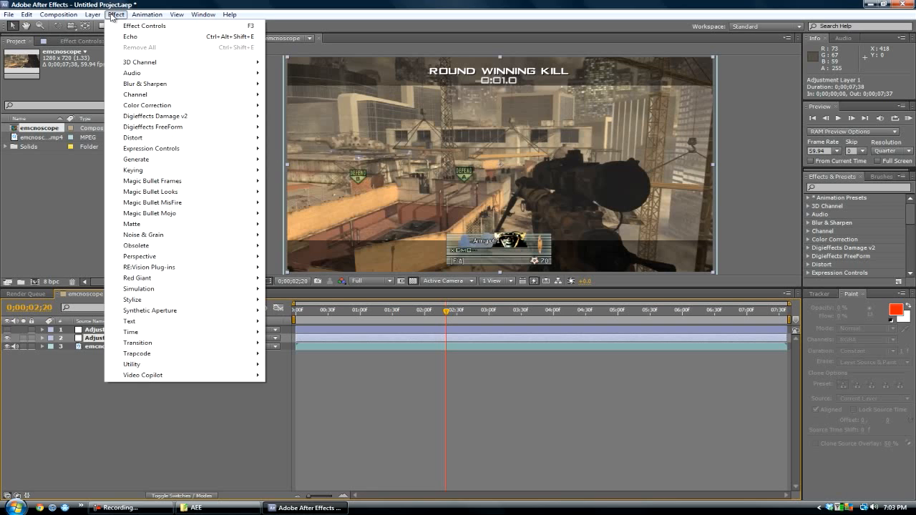
pyautogui.click(147, 4)
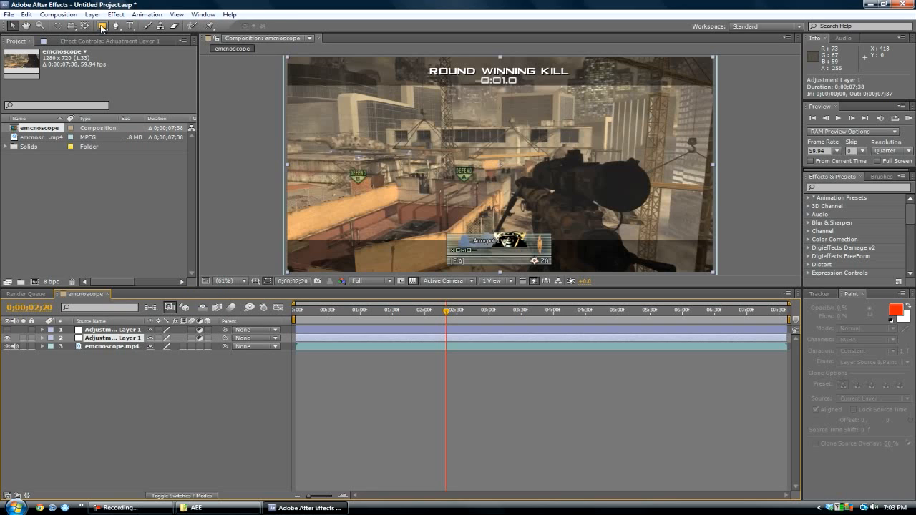
pyautogui.moveTo(100, 29); pyautogui.dragTo(148, 52)
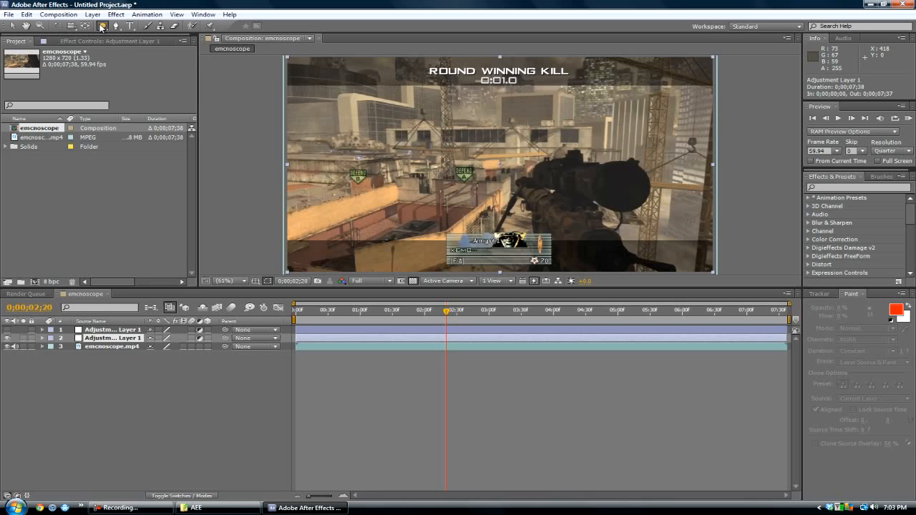
pyautogui.doubleClick(104, 27)
pyautogui.press('v')
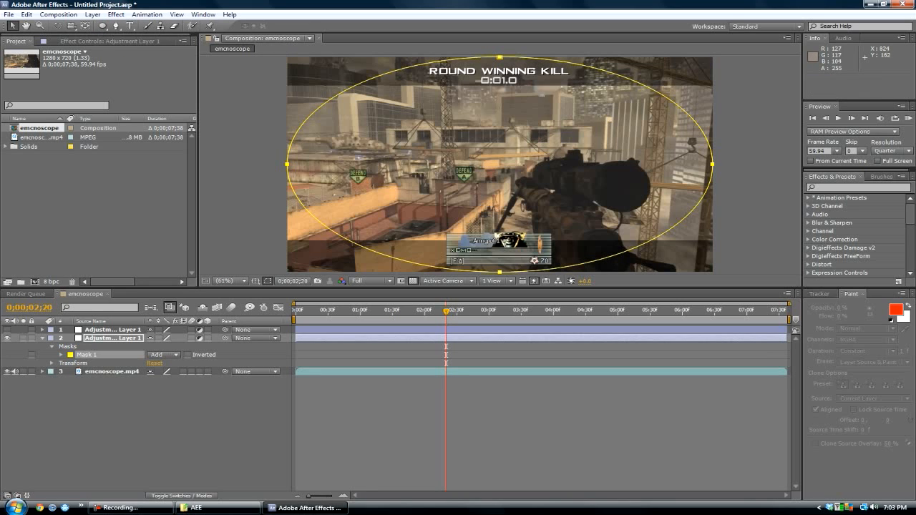
pyautogui.moveTo(713, 164); pyautogui.dragTo(701, 165)
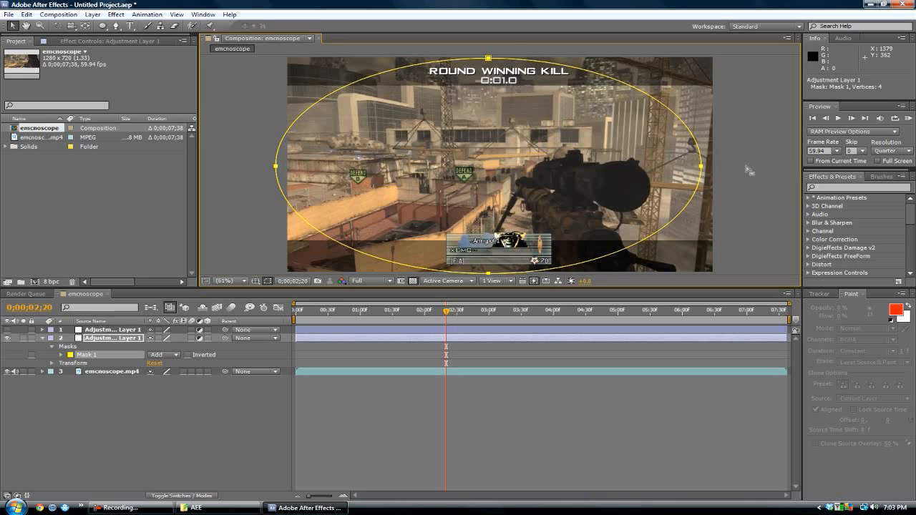
pyautogui.hotkey('ctrl', 'z')
pyautogui.hotkey('ctrl', 'z')
# Step: Narrow the elliptical mask by moving its right and left points inward from the frame edges
pyautogui.click(713, 164)
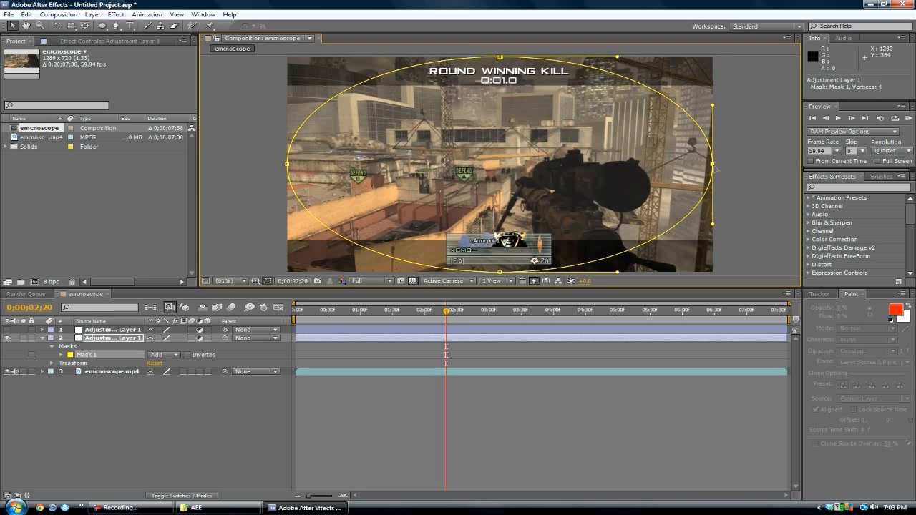
pyautogui.moveTo(712, 164); pyautogui.dragTo(682, 164)
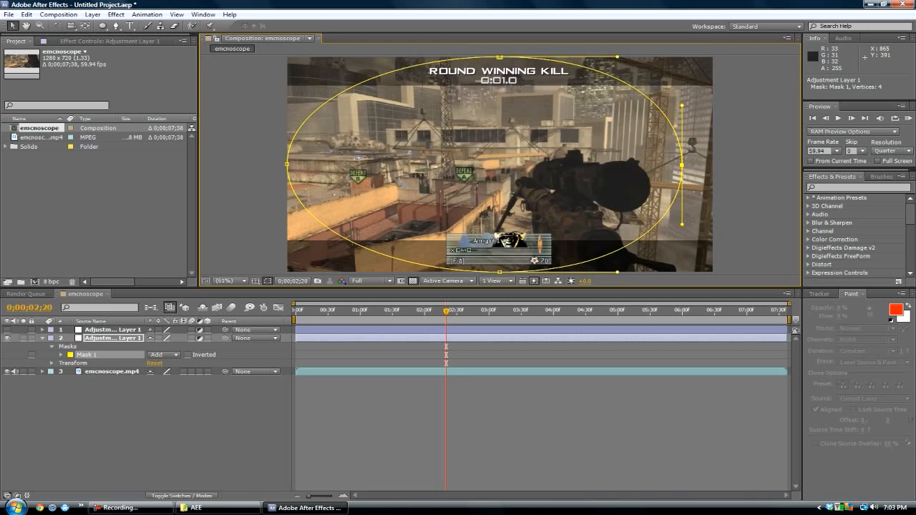
pyautogui.click(287, 164)
pyautogui.moveTo(287, 164); pyautogui.dragTo(321, 160)
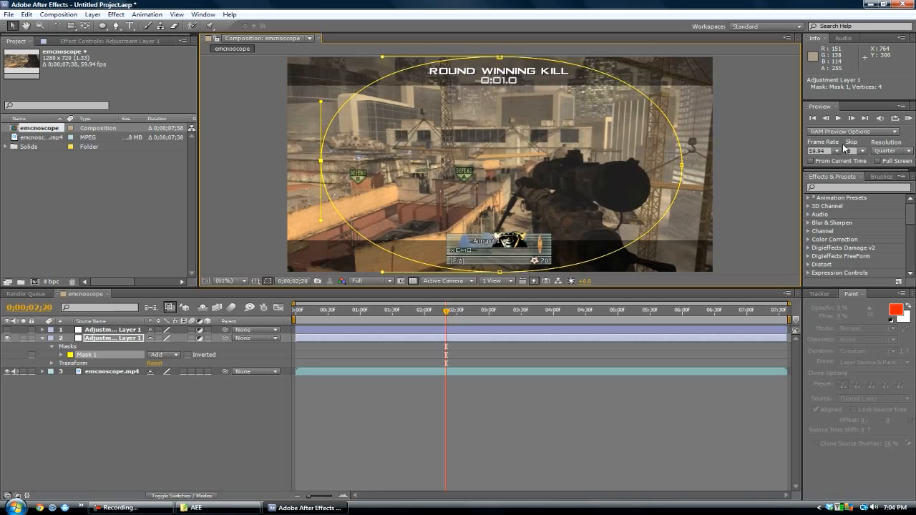
# Step: Set the feather of Mask 1 to 300 pixels in both directions
pyautogui.click(61, 355)
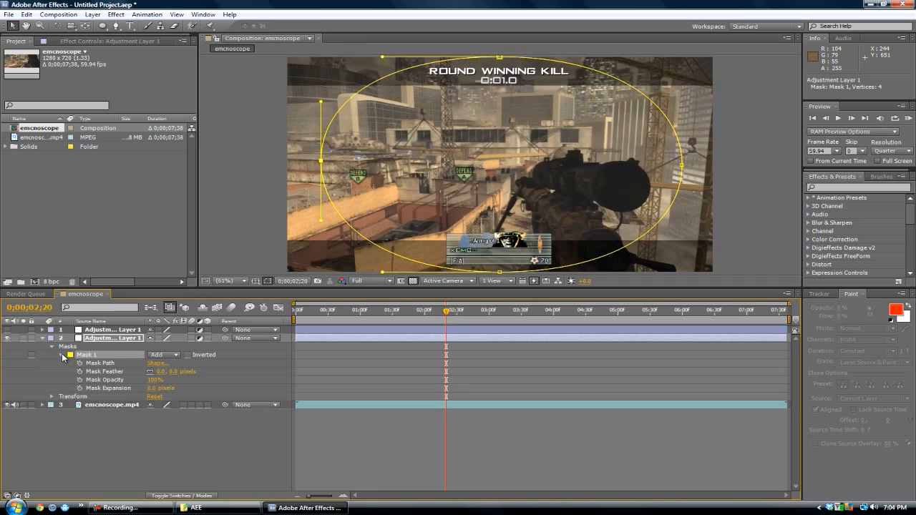
pyautogui.click(160, 371)
pyautogui.click(178, 434)
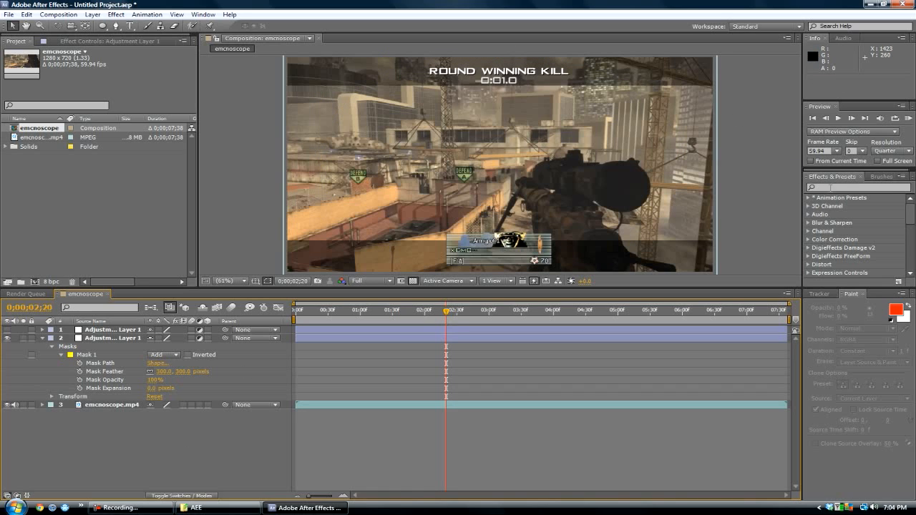
# Step: Apply Gaussian Blur to the masked adjustment layer and set its Blurriness to 15
pyautogui.click(837, 177)
pyautogui.write('gaus')
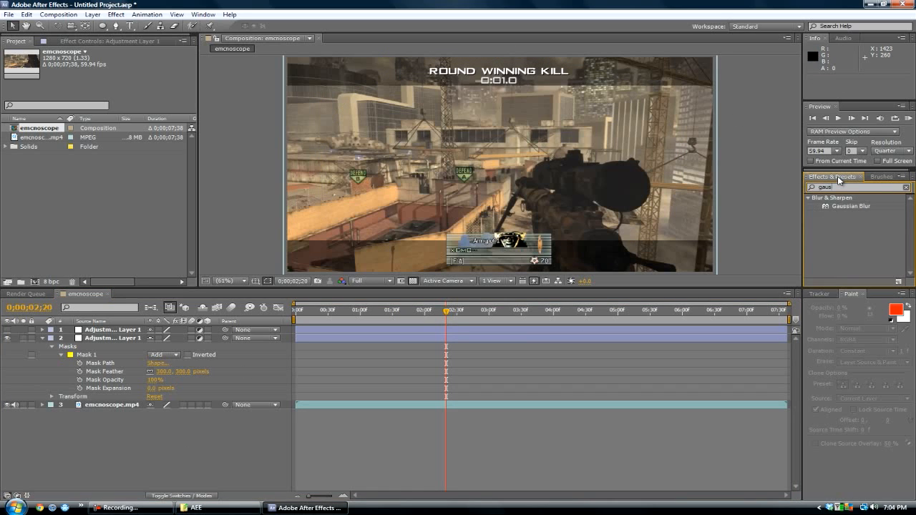
pyautogui.write('s')
pyautogui.moveTo(865, 206); pyautogui.dragTo(189, 312)
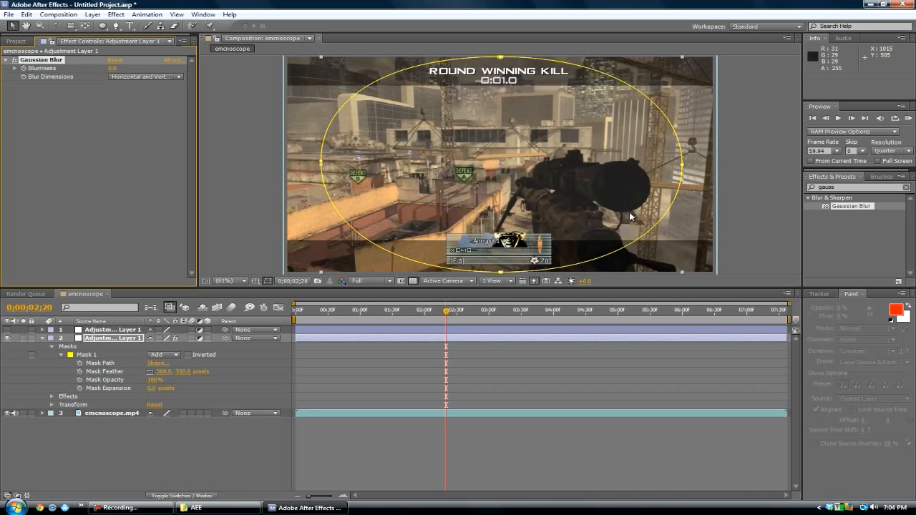
pyautogui.click(111, 68)
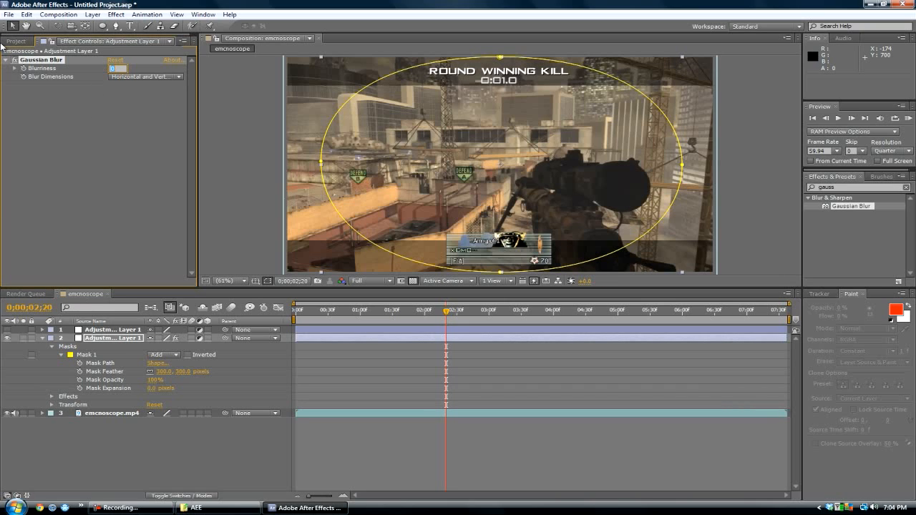
pyautogui.write('15')
pyautogui.press('Return')
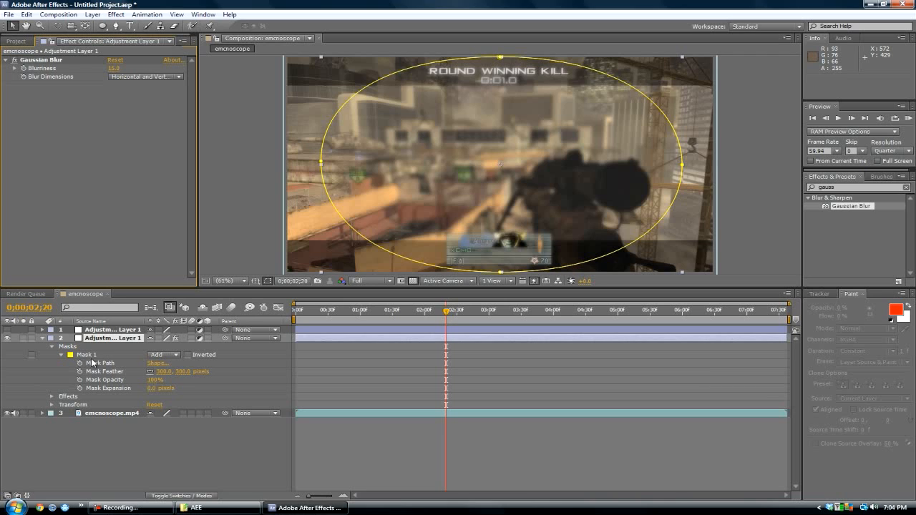
# Step: Set the mode of Mask 1 to Subtract so the blur affects only the area outside the ellipse
pyautogui.click(178, 356)
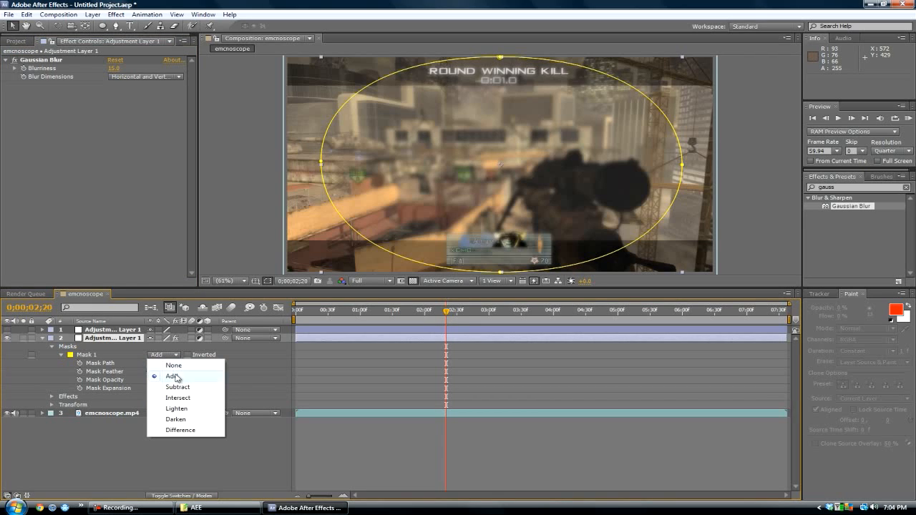
pyautogui.click(178, 387)
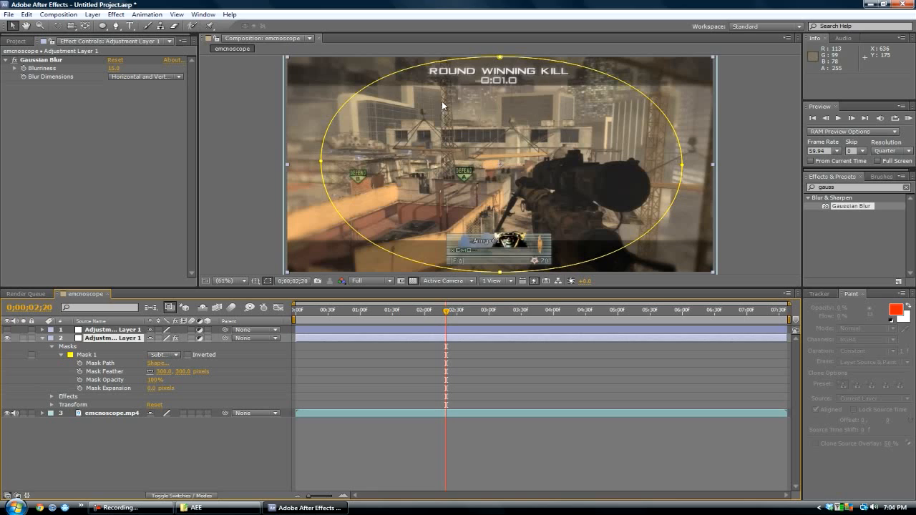
pyautogui.click(736, 100)
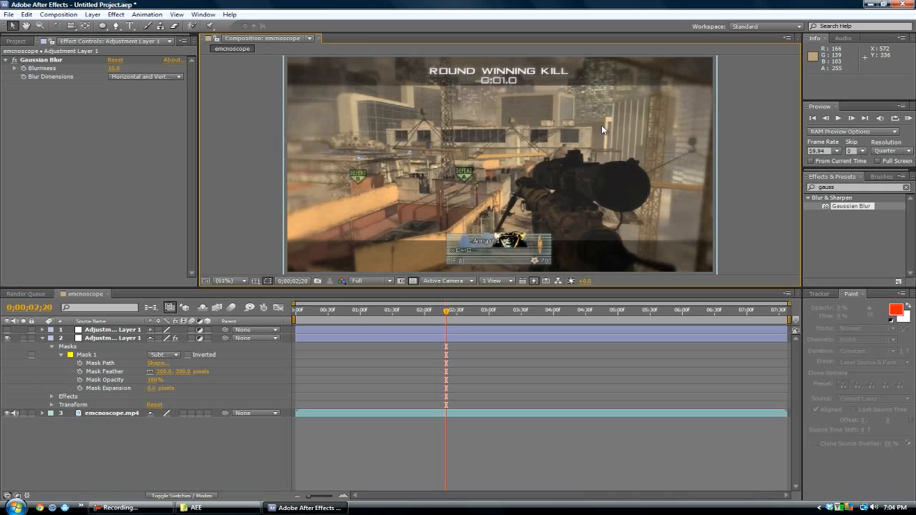
# Step: Apply the Curves color correction effect to the upper adjustment layer
pyautogui.click(103, 335)
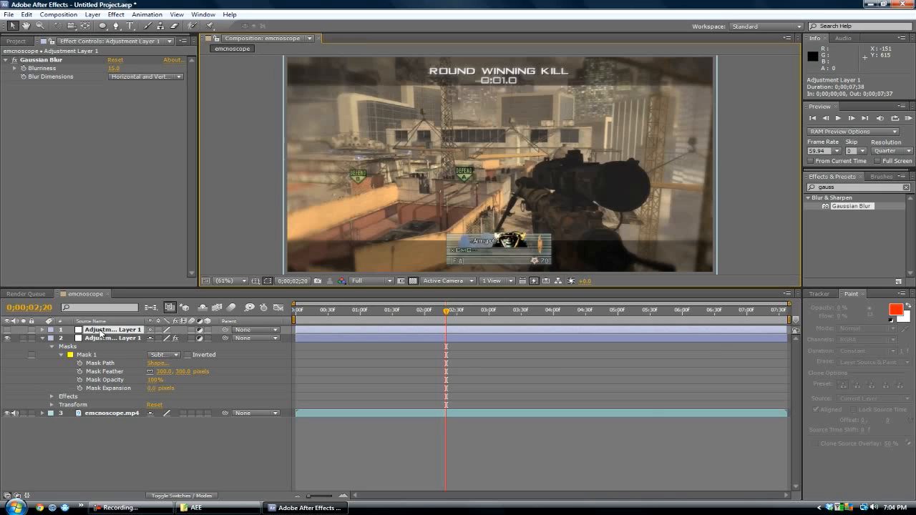
pyautogui.click(116, 15)
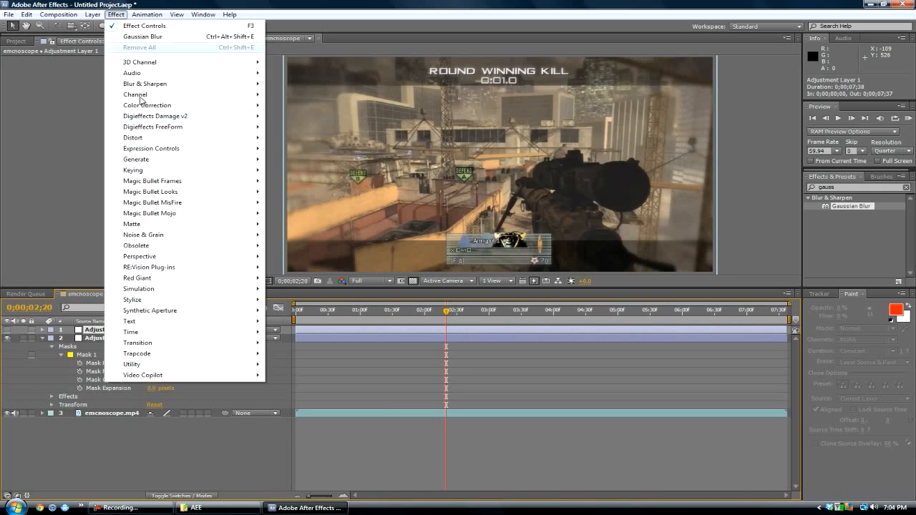
pyautogui.moveTo(177, 108)
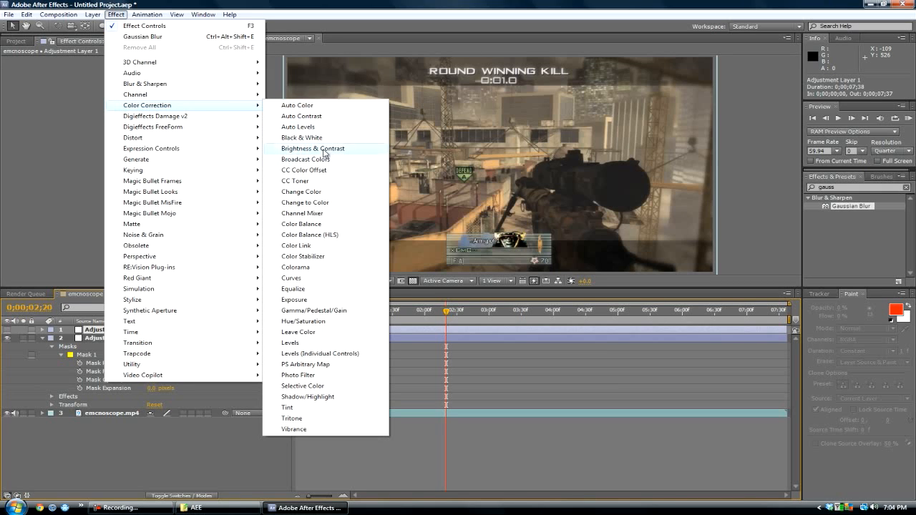
pyautogui.click(292, 277)
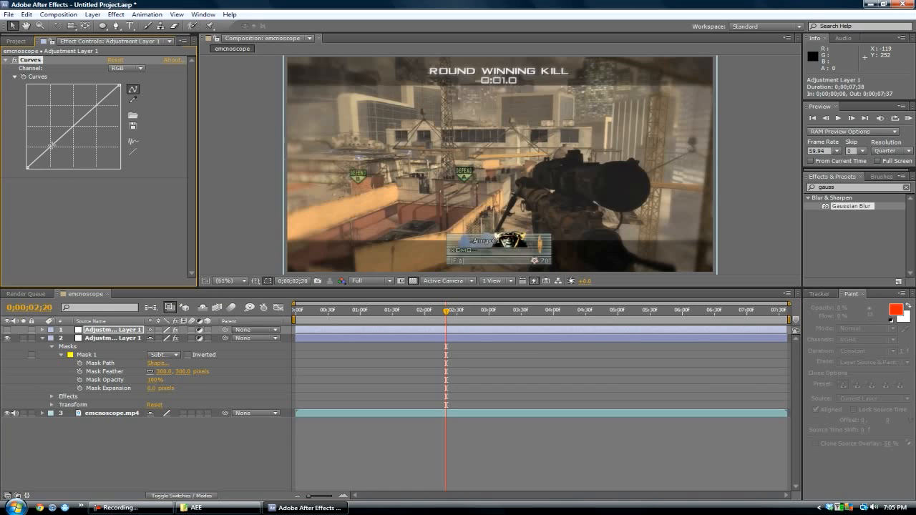
# Step: Show the upper adjustment layer and shape its RGB curve into a gentle S with darker shadows and brighter highlights
pyautogui.moveTo(56, 154); pyautogui.dragTo(56, 151)
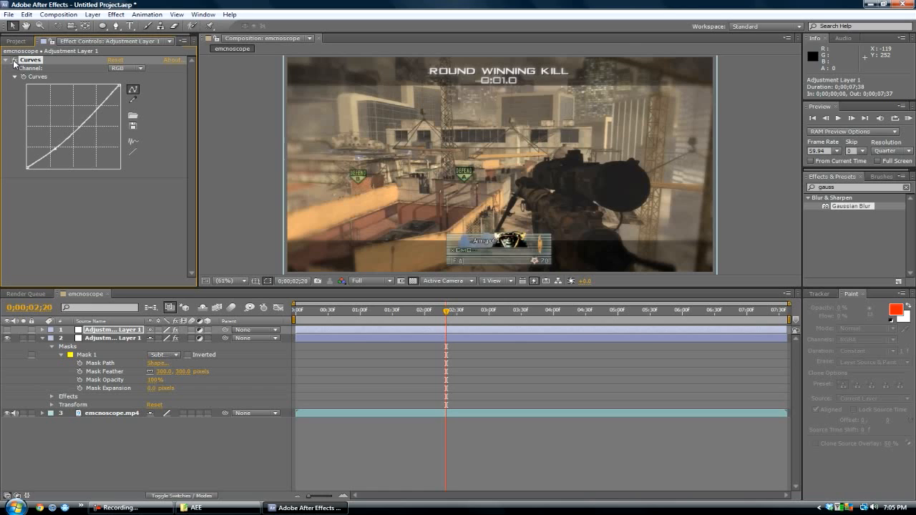
pyautogui.click(8, 330)
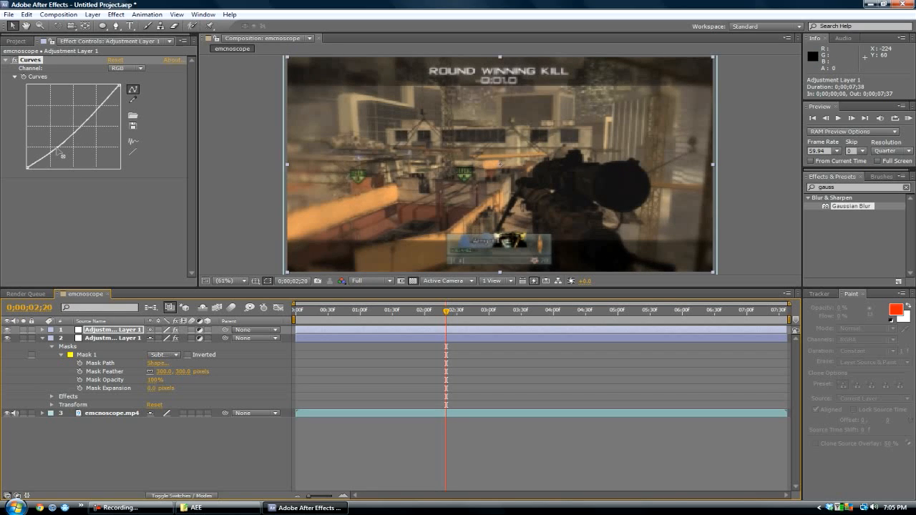
pyautogui.moveTo(57, 148); pyautogui.dragTo(56, 147)
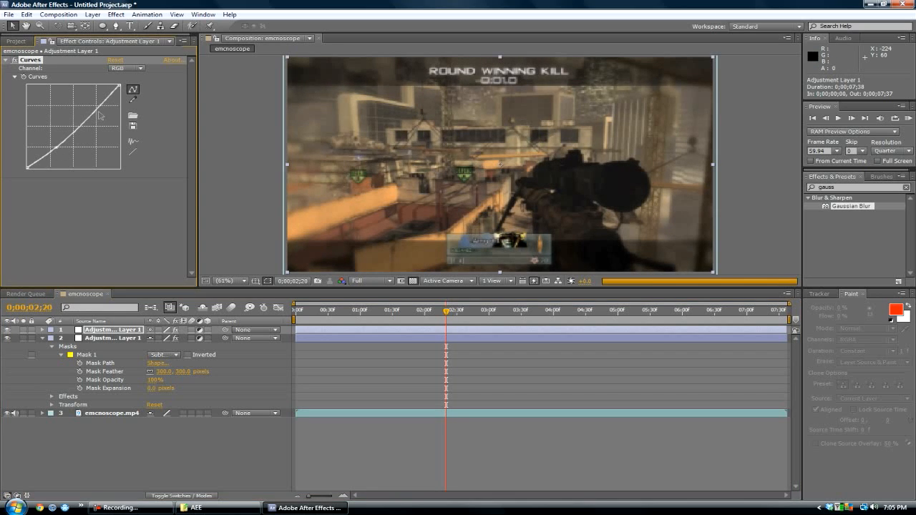
pyautogui.moveTo(97, 108); pyautogui.dragTo(94, 107)
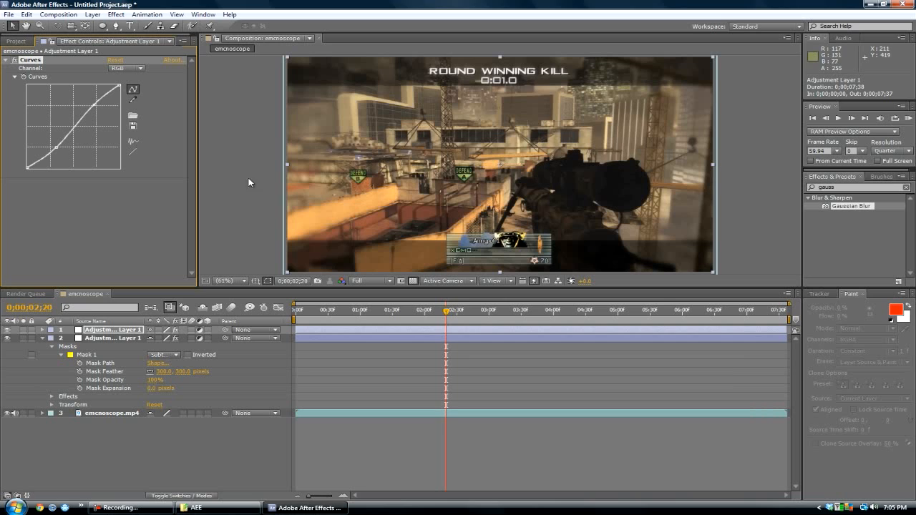
pyautogui.moveTo(57, 149); pyautogui.dragTo(55, 146)
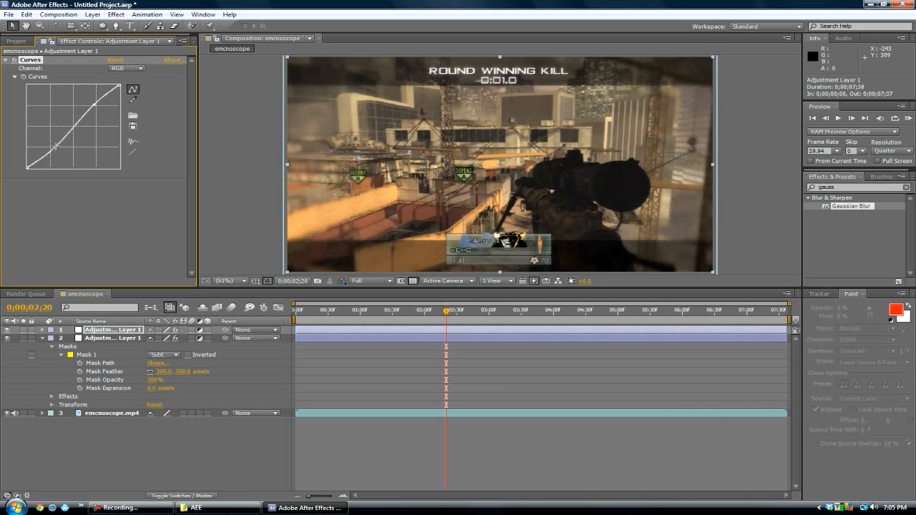
pyautogui.click(14, 61)
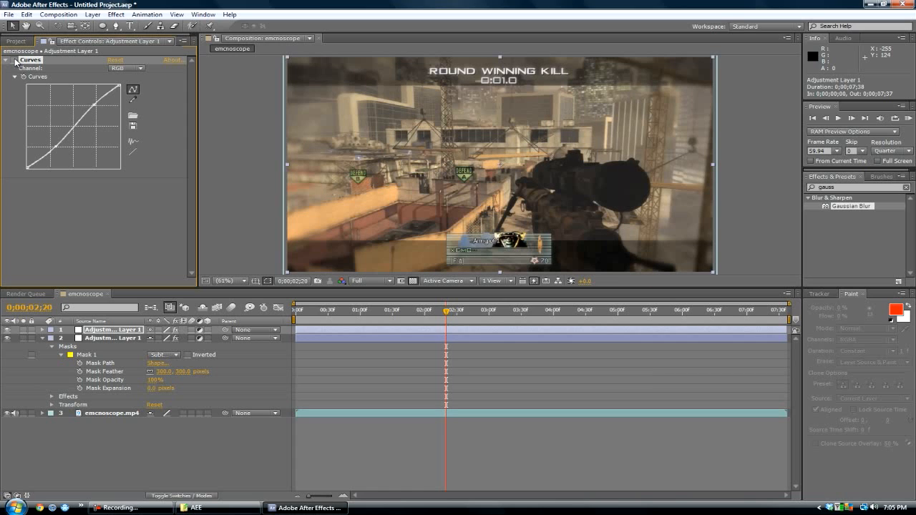
pyautogui.click(14, 61)
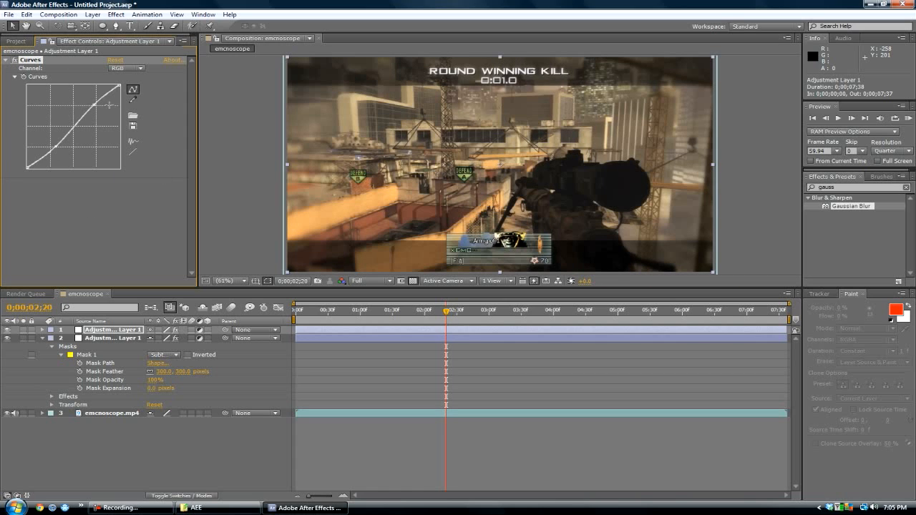
# Step: Shape the Red channel curve into a slight S, lowering the shadows and raising the highlights
pyautogui.click(120, 69)
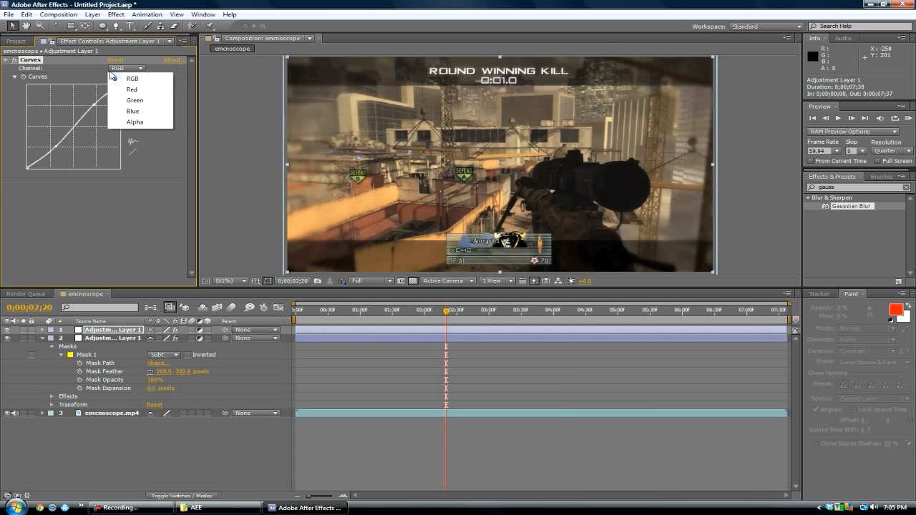
pyautogui.click(130, 91)
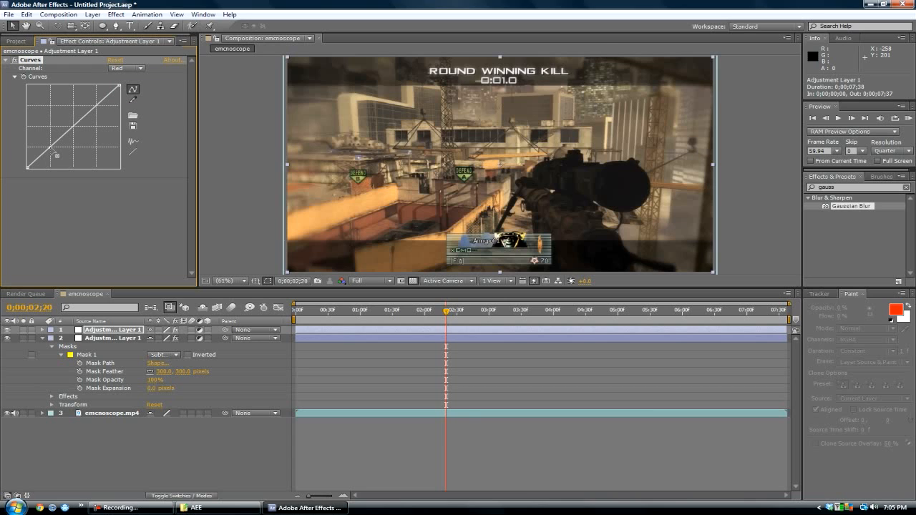
pyautogui.moveTo(50, 147); pyautogui.dragTo(51, 149)
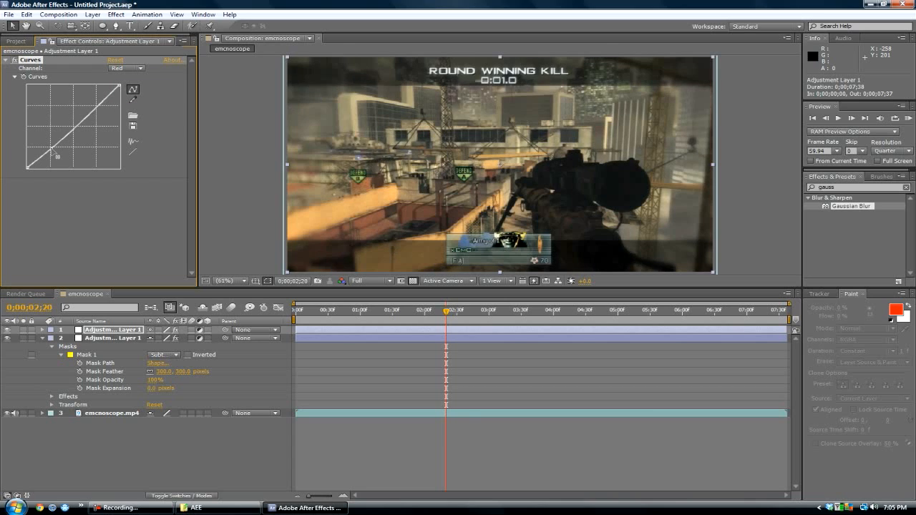
pyautogui.click(98, 107)
pyautogui.moveTo(97, 107); pyautogui.dragTo(96, 106)
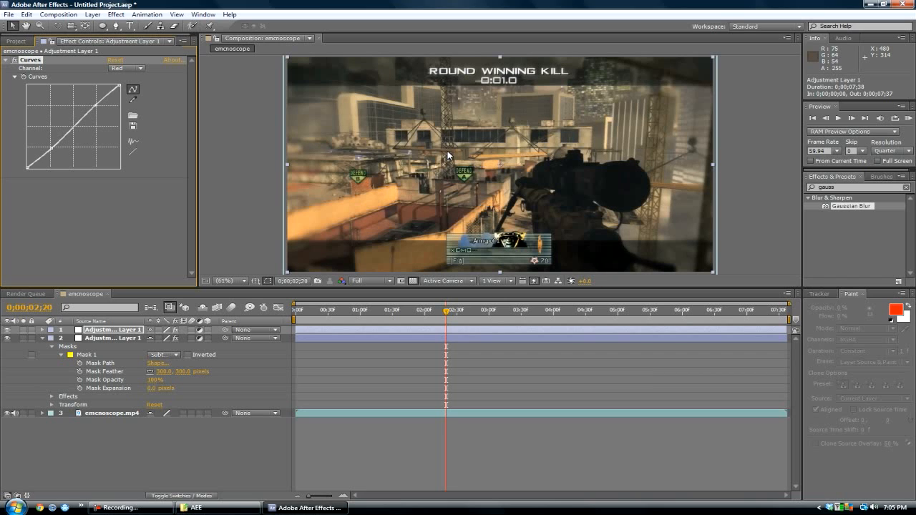
# Step: Shape the Green channel curve into a slight S, lowering the shadows and raising the highlights
pyautogui.click(127, 68)
pyautogui.click(135, 100)
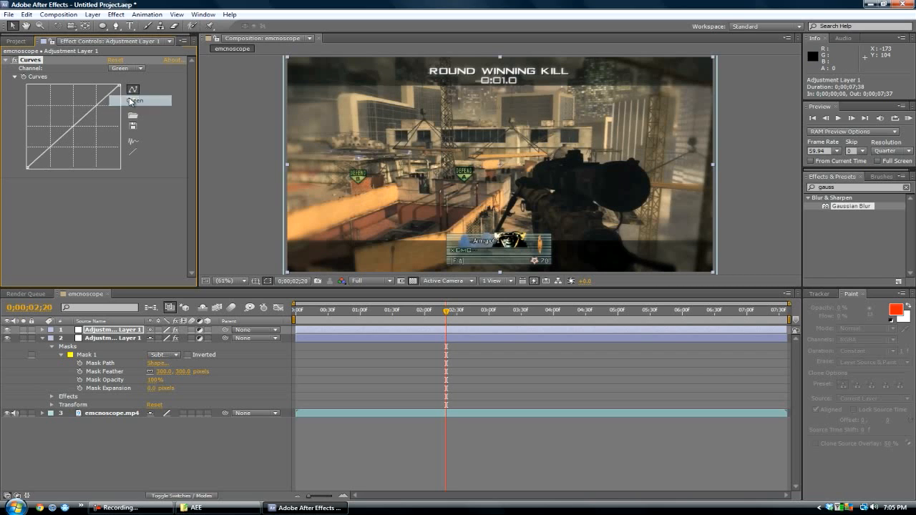
pyautogui.click(50, 148)
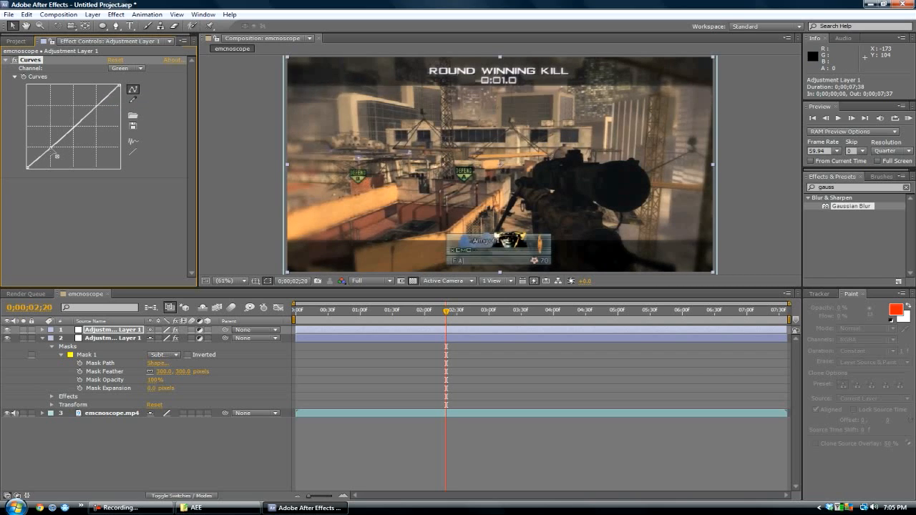
pyautogui.click(96, 105)
# Step: Shape the Blue channel curve into a slight S with lowered shadows and raised highlights
pyautogui.click(133, 69)
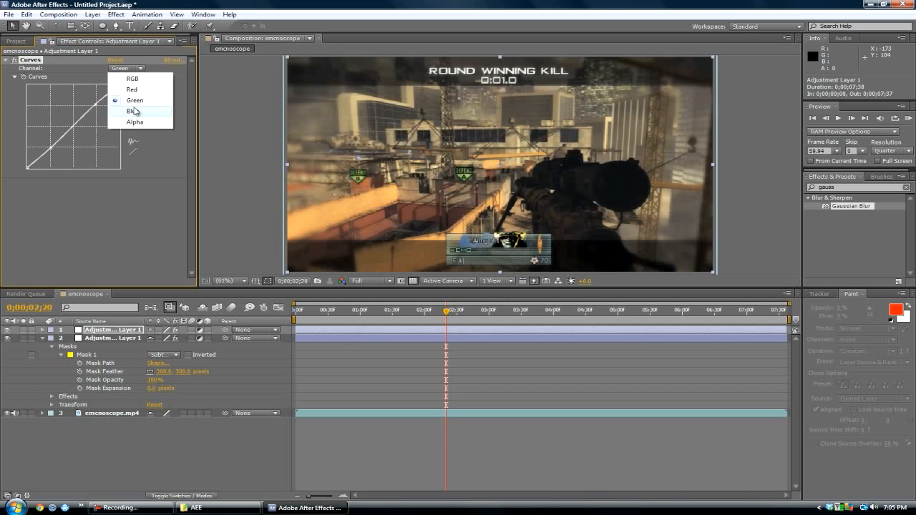
pyautogui.click(130, 112)
pyautogui.click(51, 148)
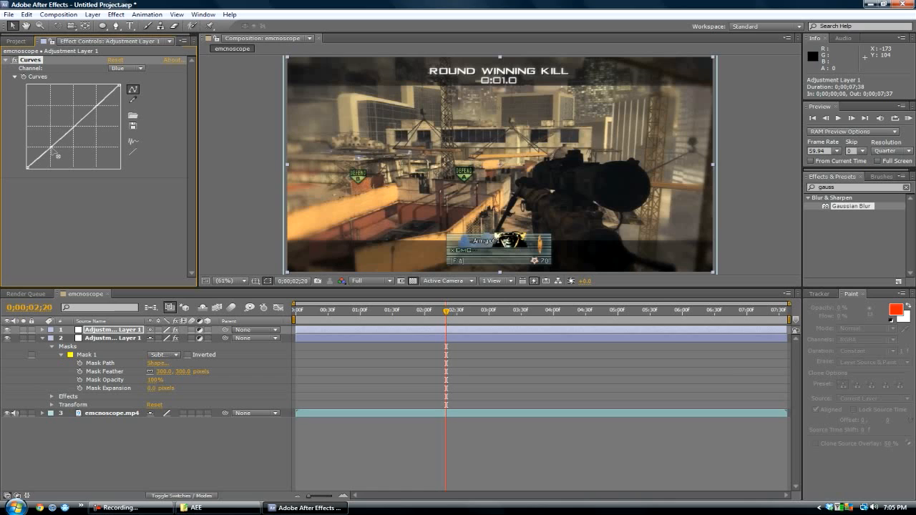
pyautogui.click(96, 106)
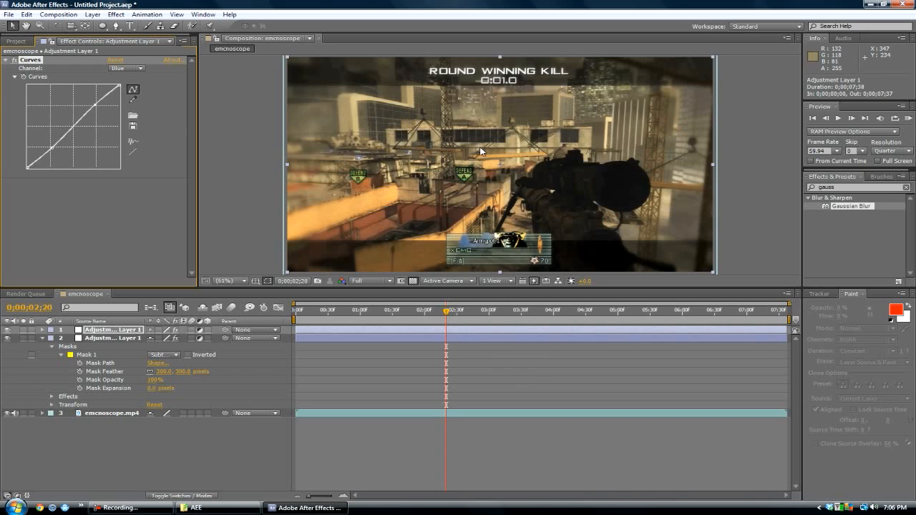
# Step: Fine-tune the shadow points of the Red and Green channel curves and return Curves to the RGB channel
pyautogui.click(135, 77)
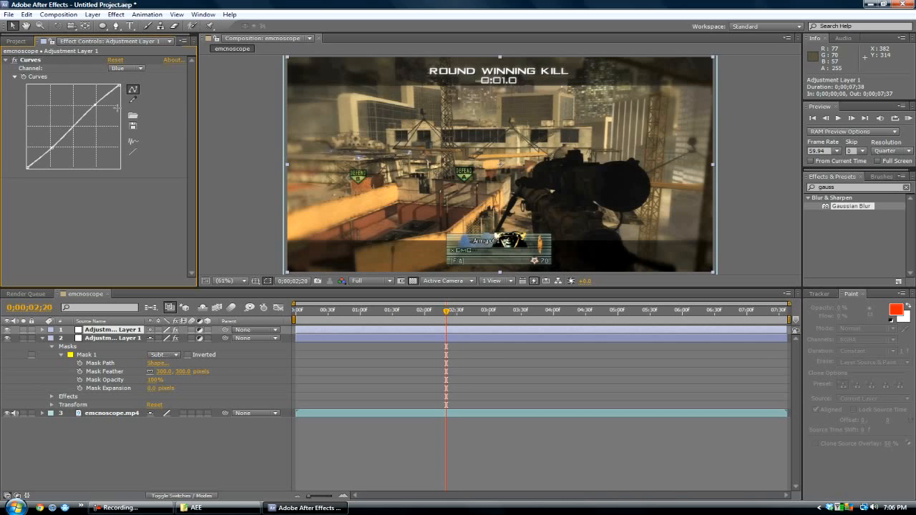
pyautogui.click(127, 68)
pyautogui.click(131, 86)
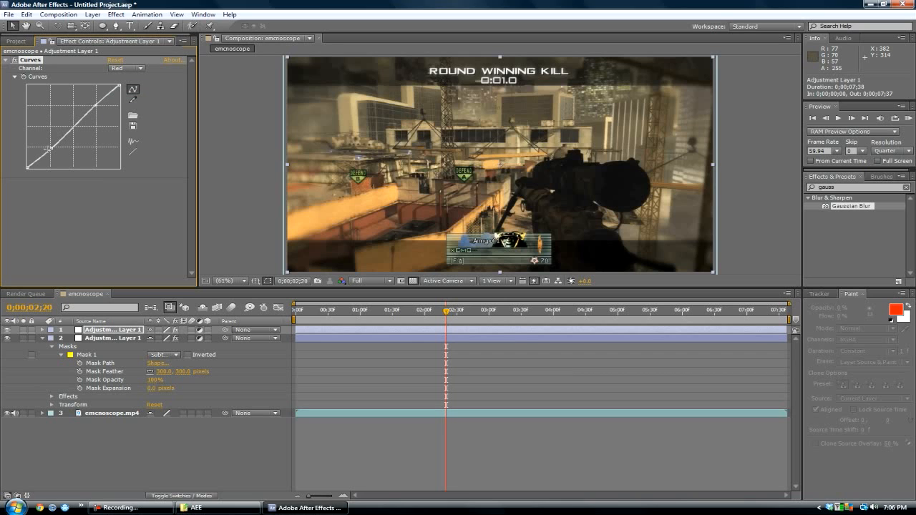
pyautogui.moveTo(49, 149); pyautogui.dragTo(51, 149)
pyautogui.click(118, 68)
pyautogui.click(129, 103)
pyautogui.moveTo(51, 148); pyautogui.dragTo(51, 150)
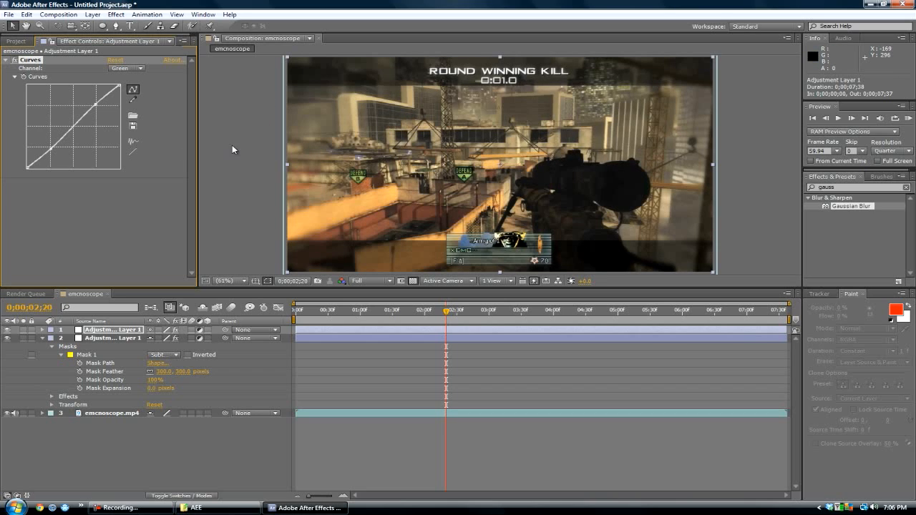
pyautogui.click(138, 68)
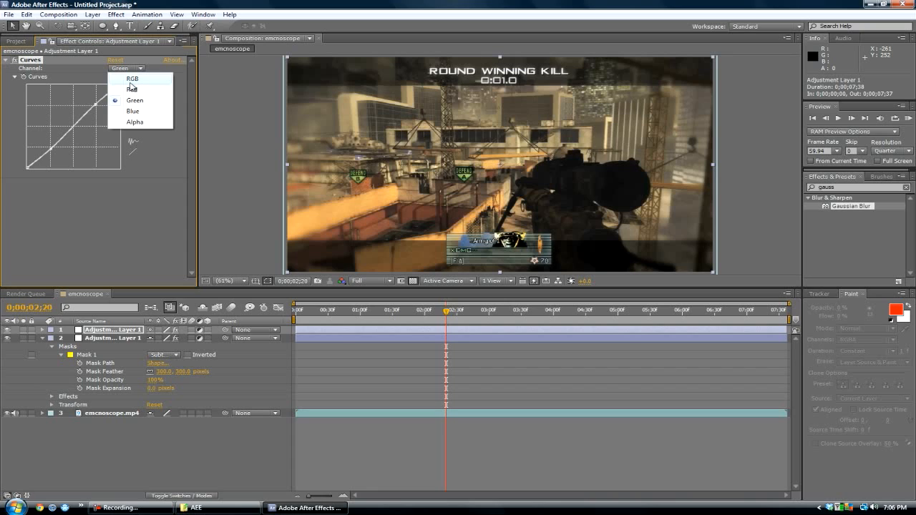
pyautogui.click(132, 79)
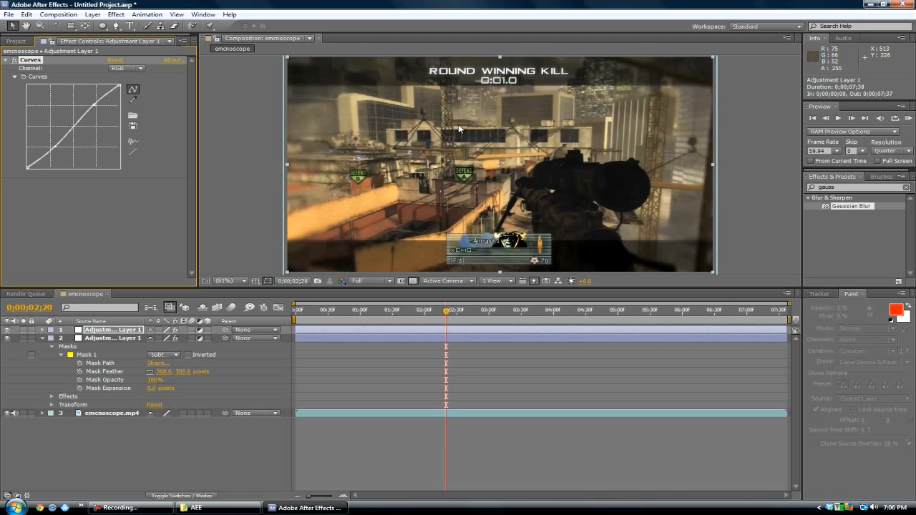
# Step: Turn the Curves effect off and on twice to compare the footage with and without the color correction
pyautogui.click(16, 63)
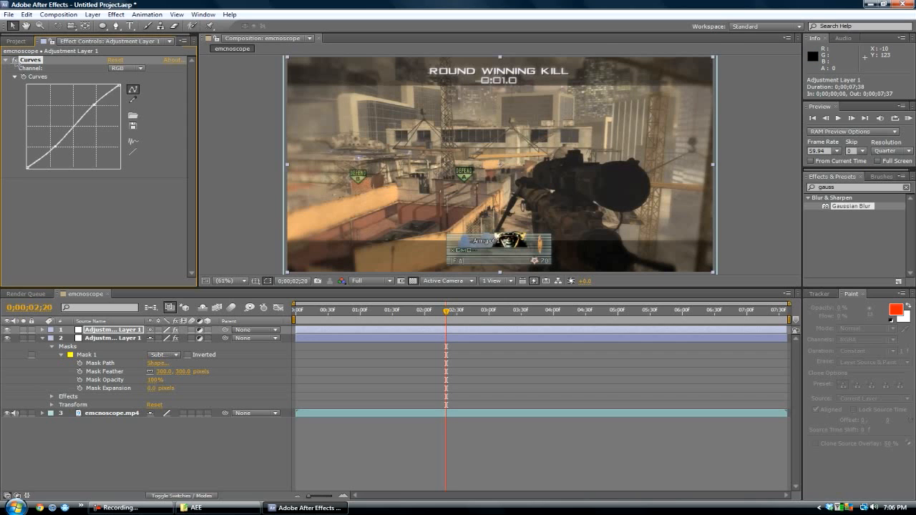
pyautogui.click(16, 63)
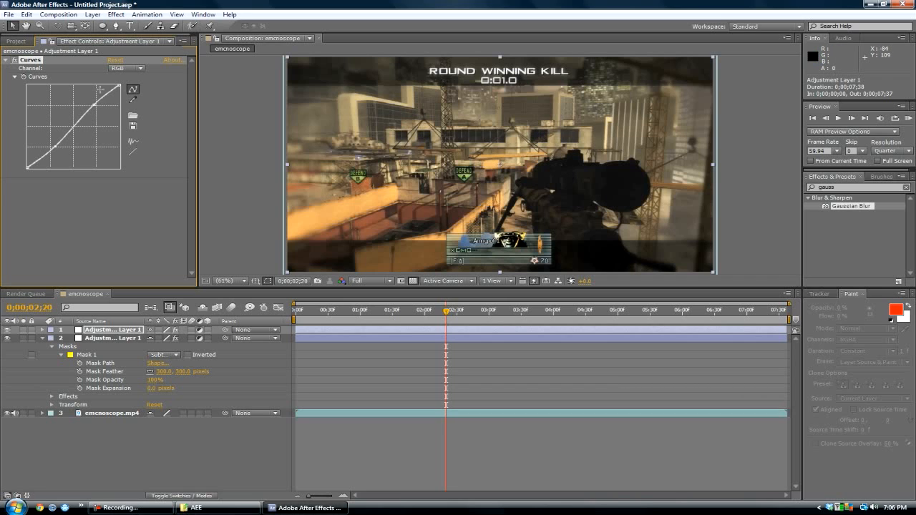
pyautogui.click(16, 60)
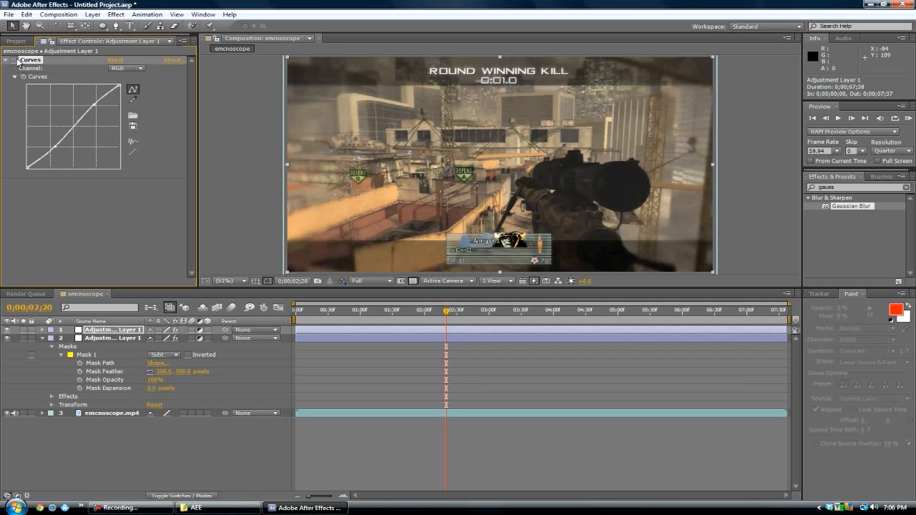
pyautogui.click(16, 60)
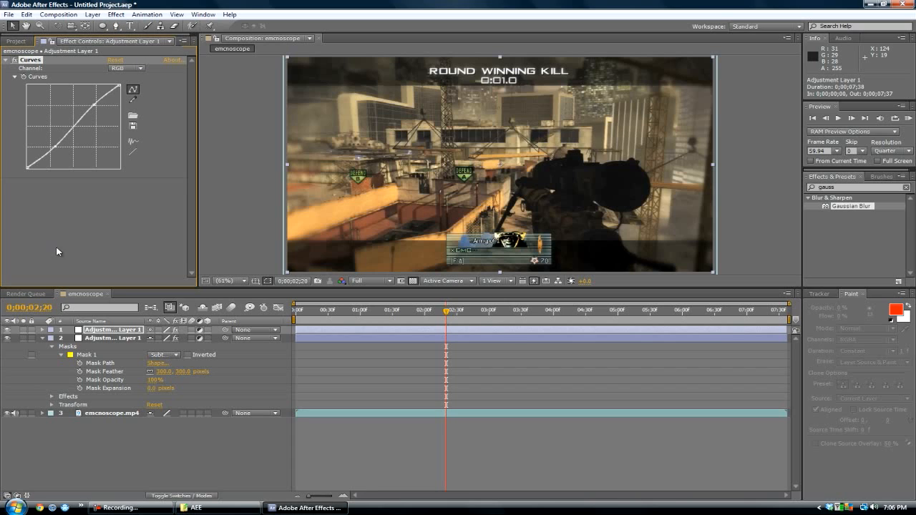
# Step: Collapse the Curves effect, search the effects for "selective" and apply Selective Color to the upper adjustment layer
pyautogui.click(6, 61)
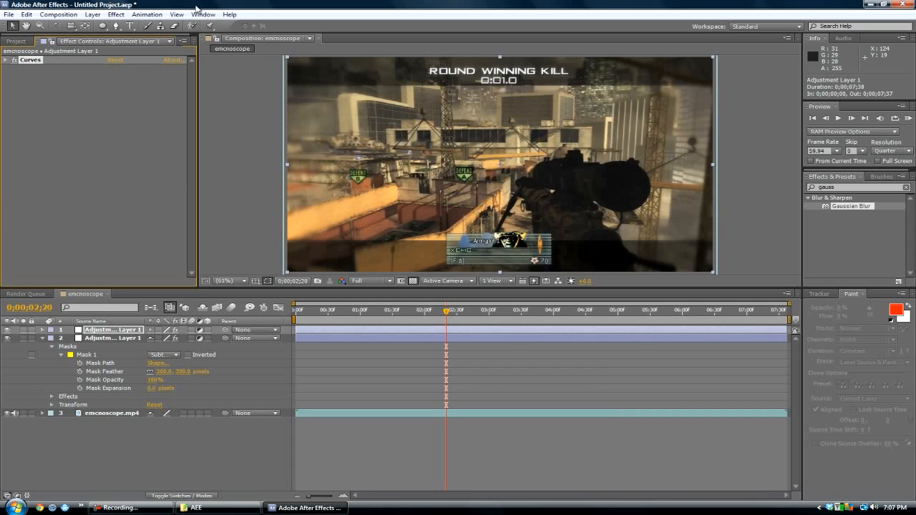
pyautogui.click(846, 188)
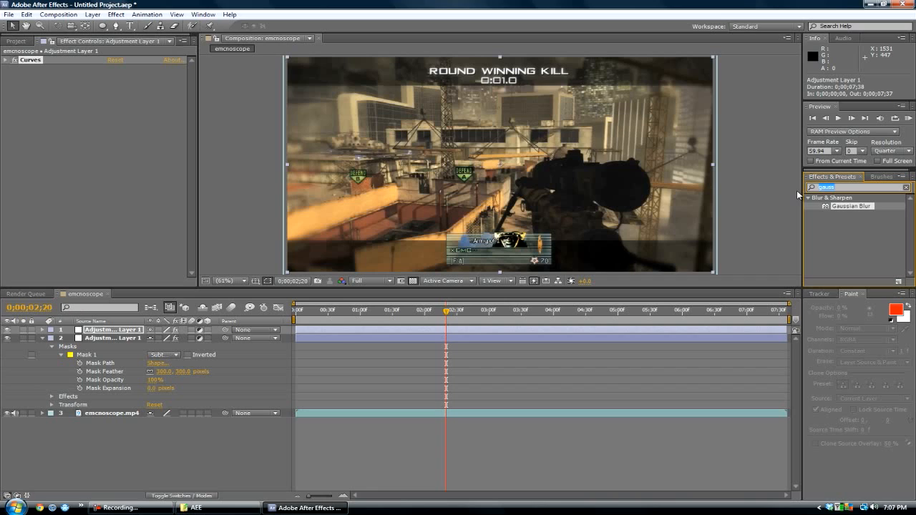
pyautogui.write('selecti')
pyautogui.press('BackSpace')
pyautogui.press('BackSpace')
pyautogui.press('BackSpace')
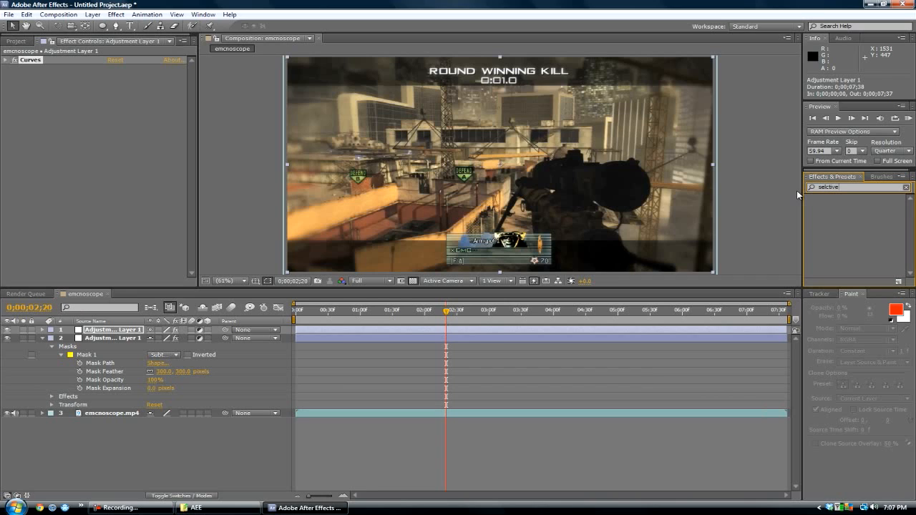
pyautogui.write('ective')
pyautogui.click(854, 206)
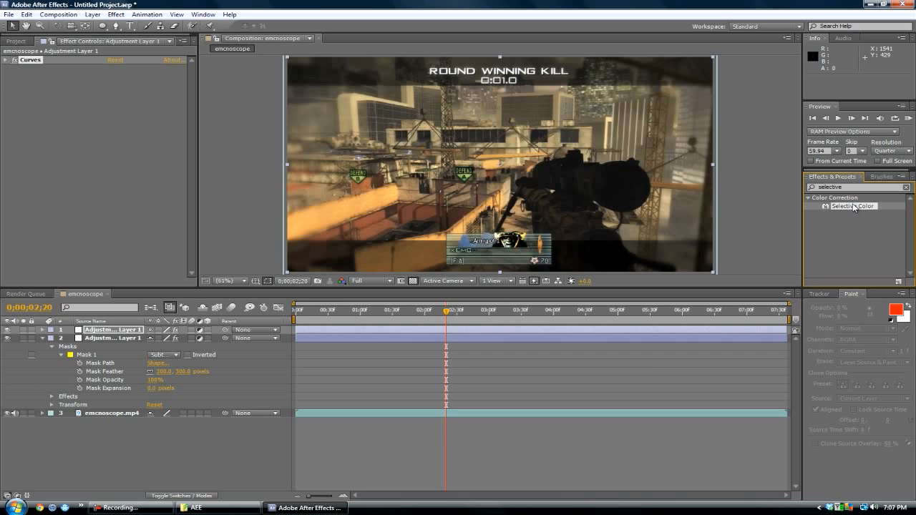
pyautogui.moveTo(854, 206); pyautogui.dragTo(26, 94)
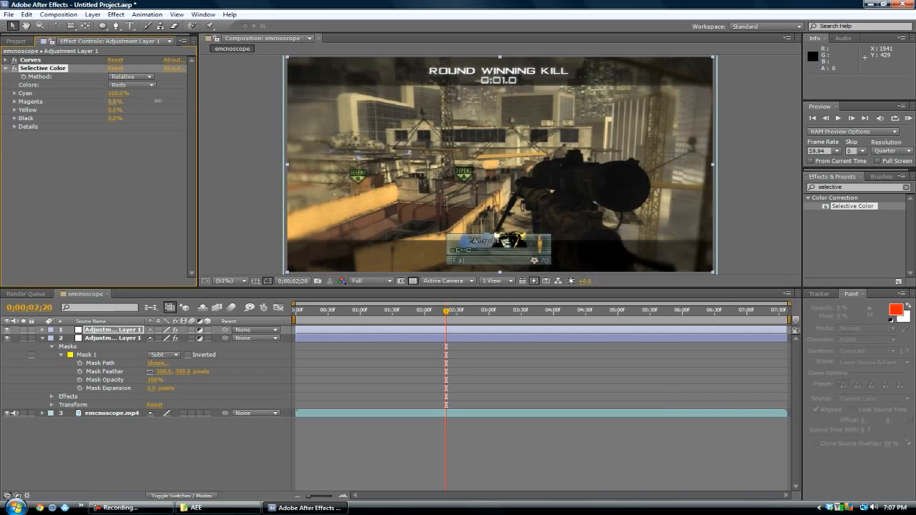
# Step: Set the Cyan, Magenta, Yellow and Black values of the Reds in Selective Color to 100%
pyautogui.moveTo(158, 101); pyautogui.dragTo(214, 105)
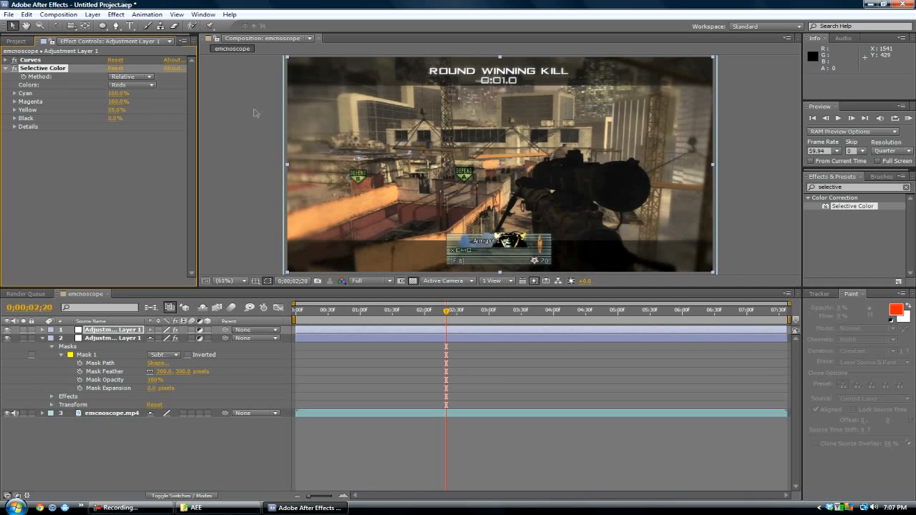
pyautogui.moveTo(117, 109); pyautogui.dragTo(150, 109)
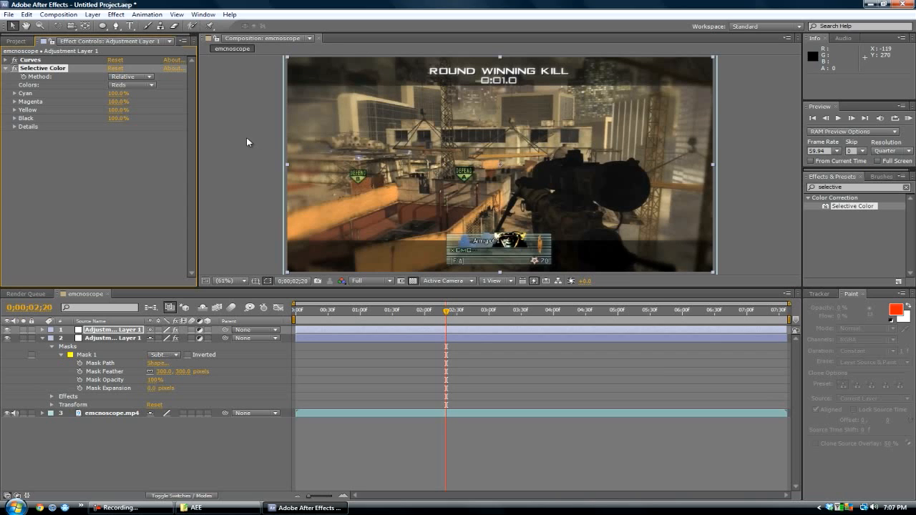
# Step: In the Selective Color details, set the Yellows to Cyan 44%, Magenta 32%, Yellow 37% and Black 38%
pyautogui.click(14, 70)
pyautogui.click(14, 126)
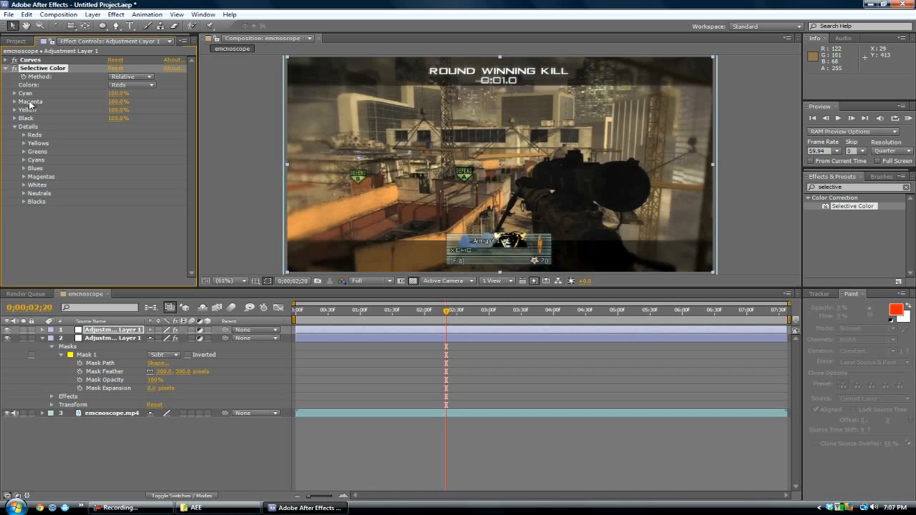
pyautogui.click(22, 144)
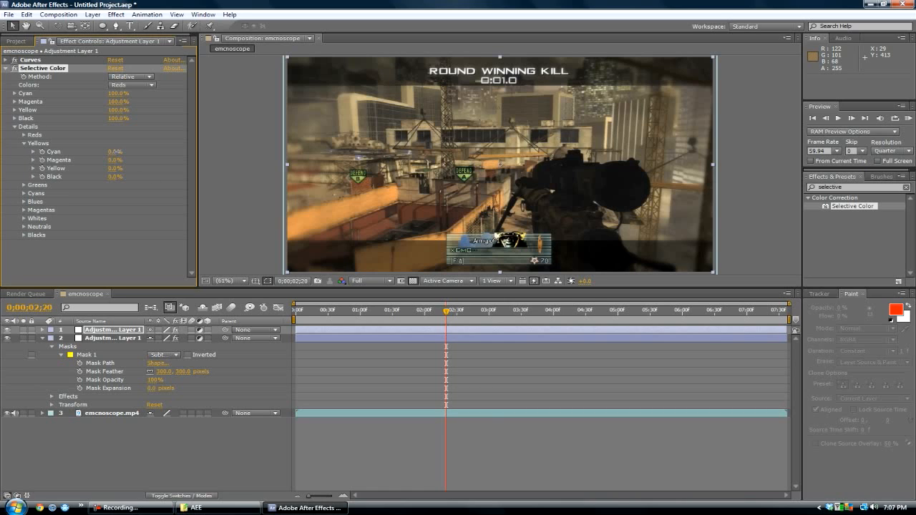
pyautogui.moveTo(116, 152); pyautogui.dragTo(131, 152)
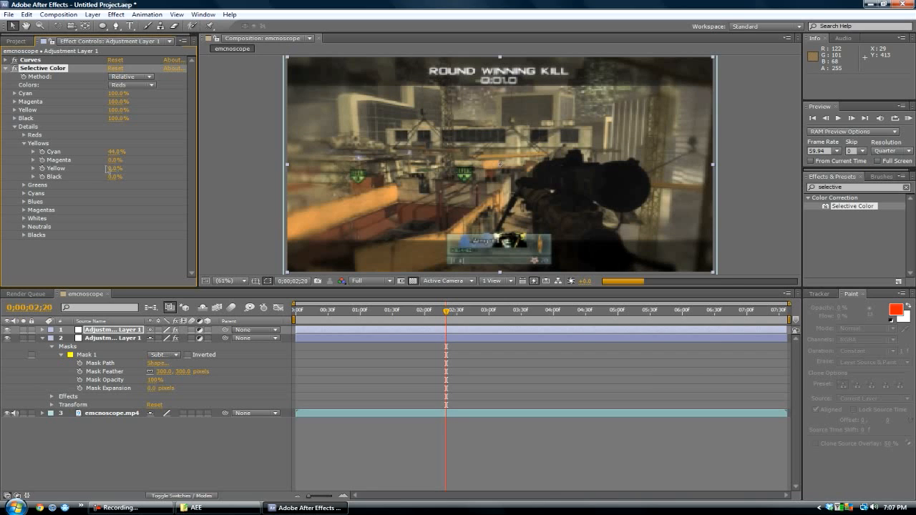
pyautogui.moveTo(133, 162)
pyautogui.mouseDown()
pyautogui.moveTo(124, 178)
pyautogui.moveTo(132, 179)
pyautogui.mouseUp()
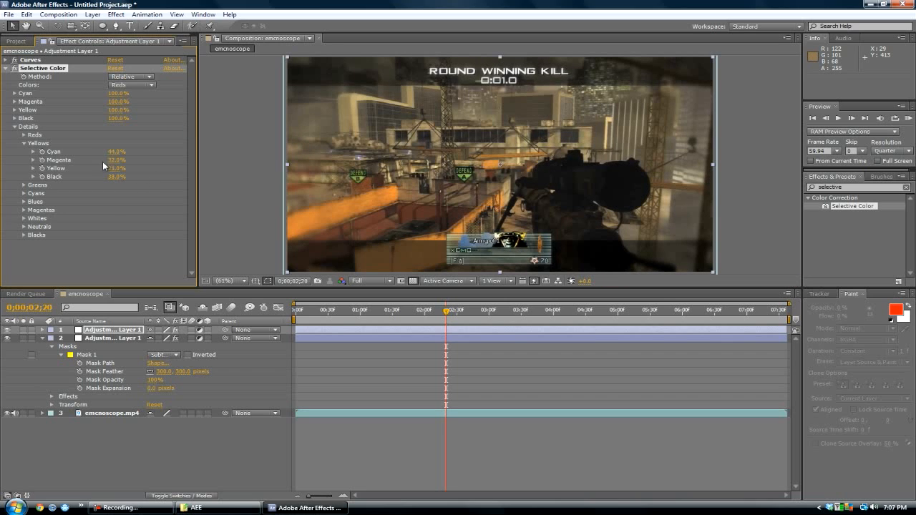
pyautogui.moveTo(113, 169); pyautogui.dragTo(123, 172)
# Step: Expand the Reds values for reference and set the Yellows' Cyan, Magenta, Yellow and Black to 100%
pyautogui.click(24, 135)
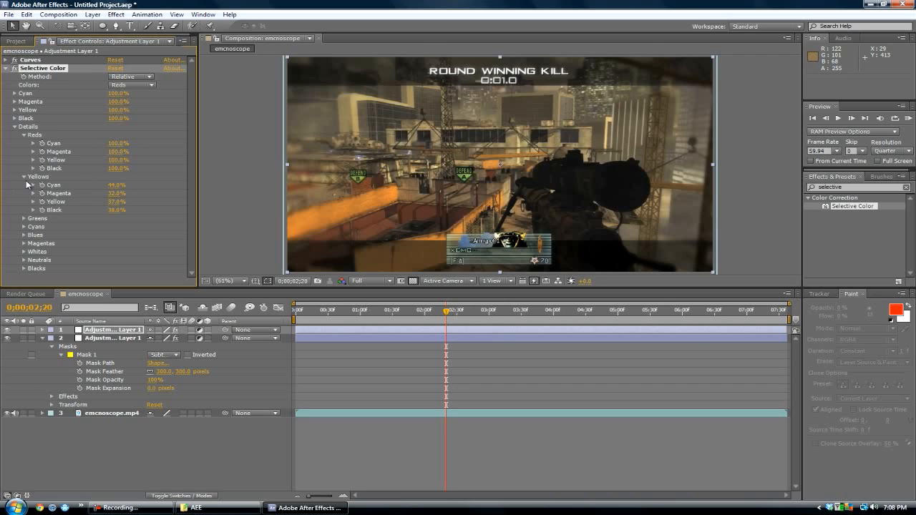
pyautogui.moveTo(115, 187); pyautogui.dragTo(244, 193)
pyautogui.moveTo(114, 203); pyautogui.dragTo(207, 206)
pyautogui.moveTo(110, 211); pyautogui.dragTo(194, 204)
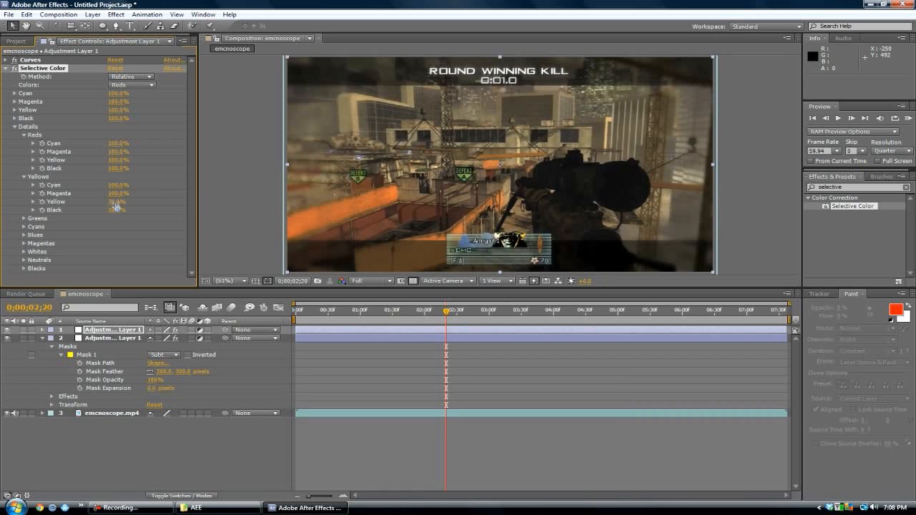
pyautogui.moveTo(267, 214); pyautogui.dragTo(266, 213)
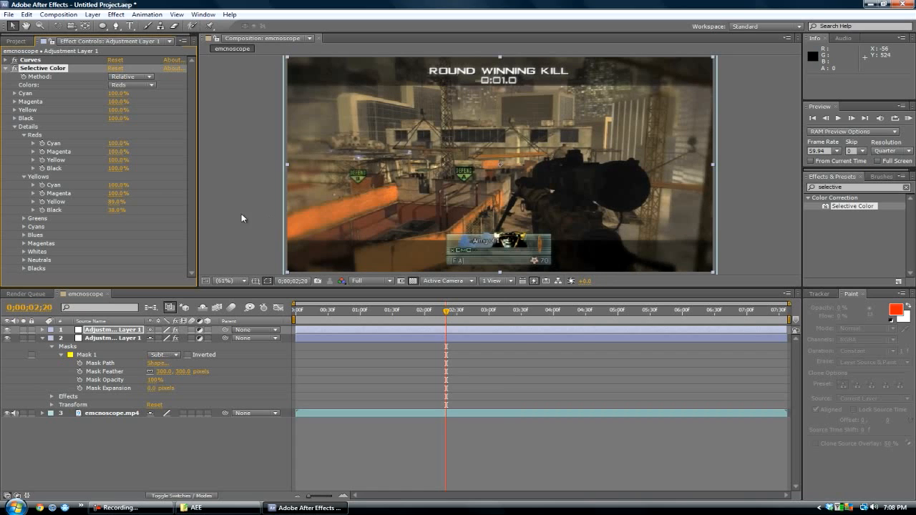
pyautogui.moveTo(117, 208)
pyautogui.mouseDown()
pyautogui.moveTo(230, 209)
pyautogui.moveTo(115, 215)
pyautogui.mouseUp()
pyautogui.click(114, 214)
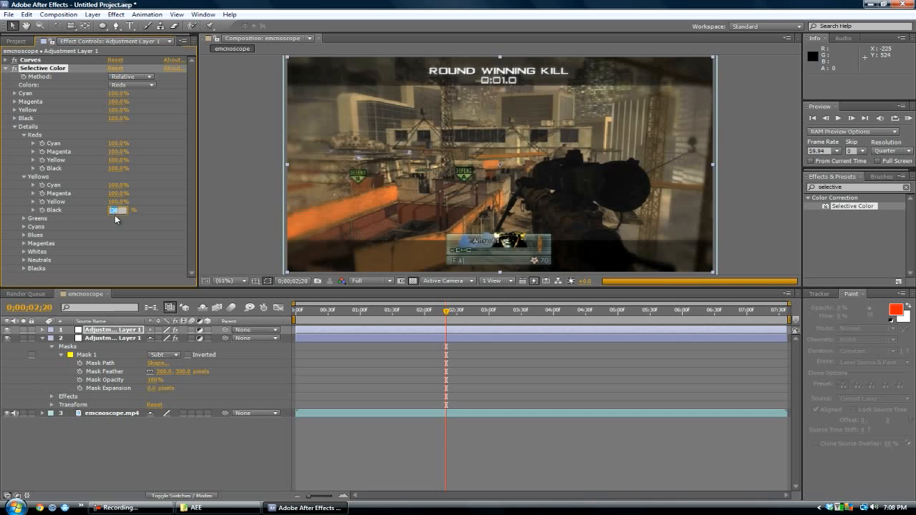
pyautogui.press('Return')
# Step: Set the Greens' Cyan, Magenta, Yellow and Black values to 100% in the Selective Color details
pyautogui.click(24, 218)
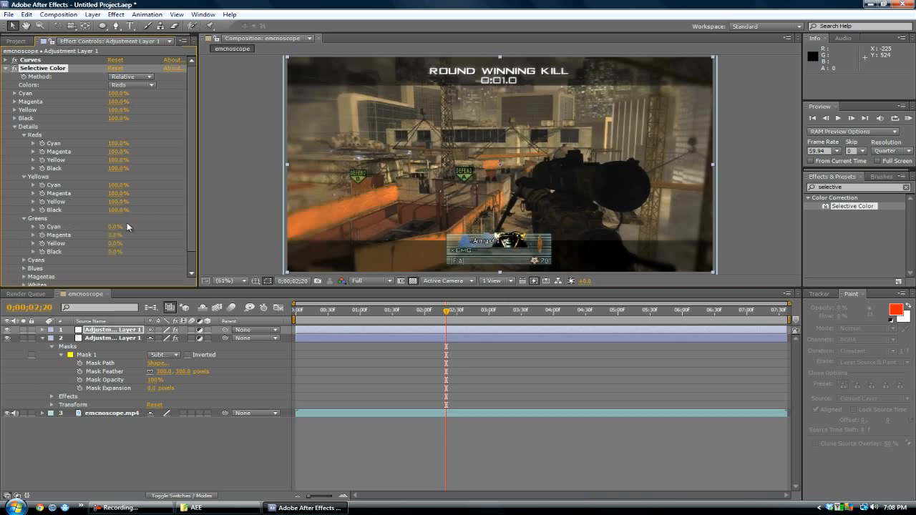
pyautogui.click(115, 227)
pyautogui.write('100')
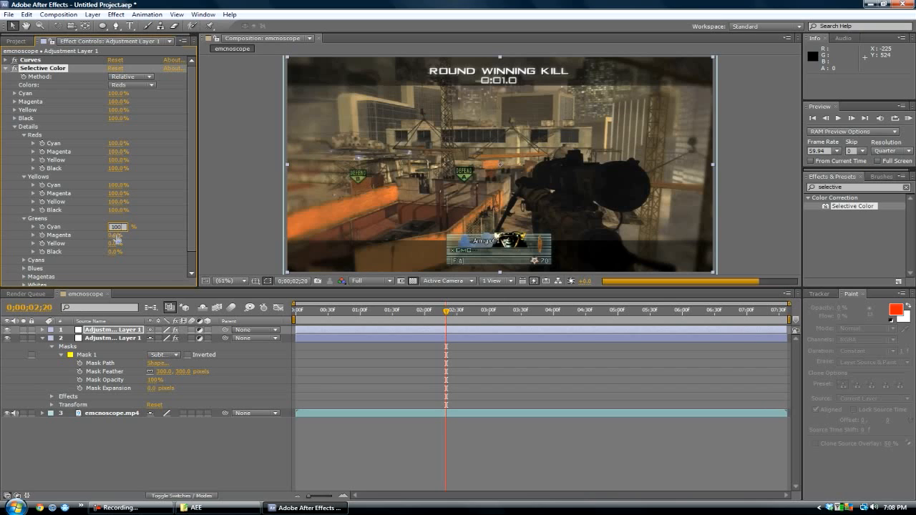
pyautogui.press('Return')
pyautogui.click(119, 236)
pyautogui.write('100')
pyautogui.press('Return')
pyautogui.click(117, 243)
pyautogui.write('100')
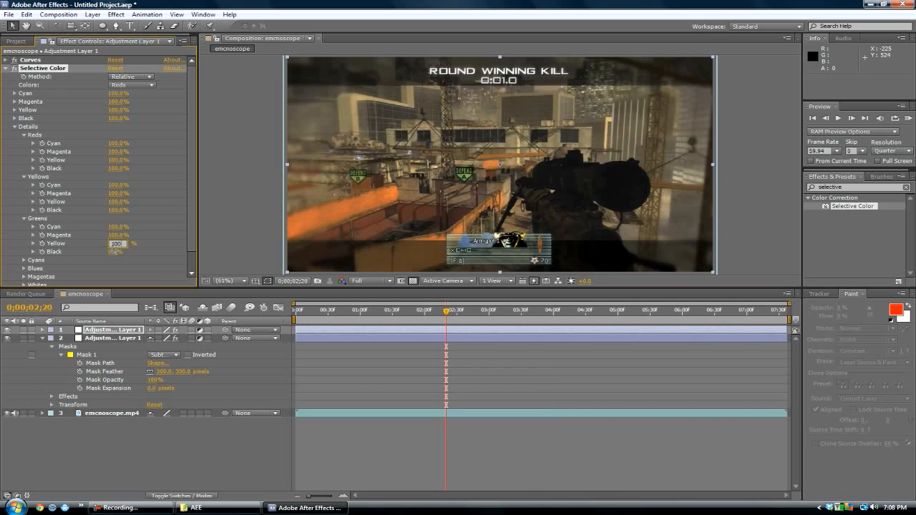
pyautogui.press('Return')
pyautogui.click(116, 252)
pyautogui.write('100')
pyautogui.press('Return')
# Step: Collapse the Reds, Yellows and Greens groups in the Selective Color details
pyautogui.scroll(-1, 189, 236)
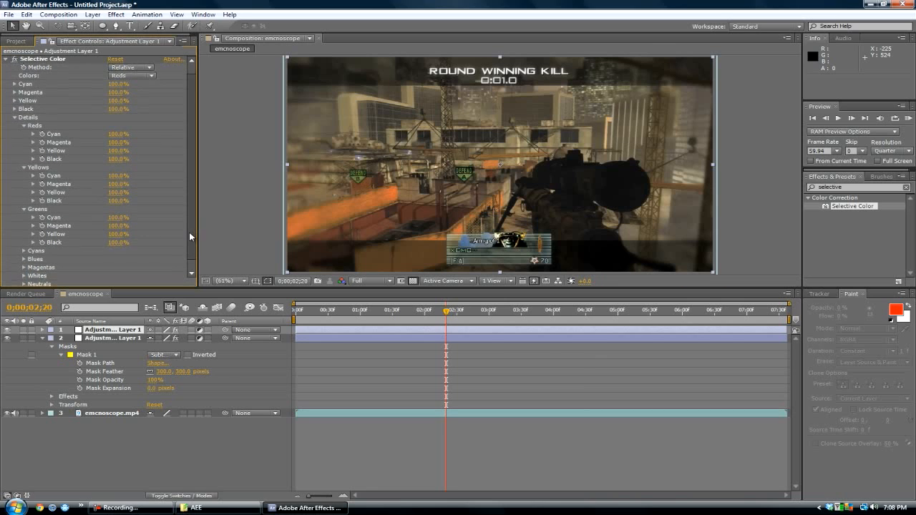
pyautogui.scroll(-1, 190, 236)
pyautogui.click(24, 117)
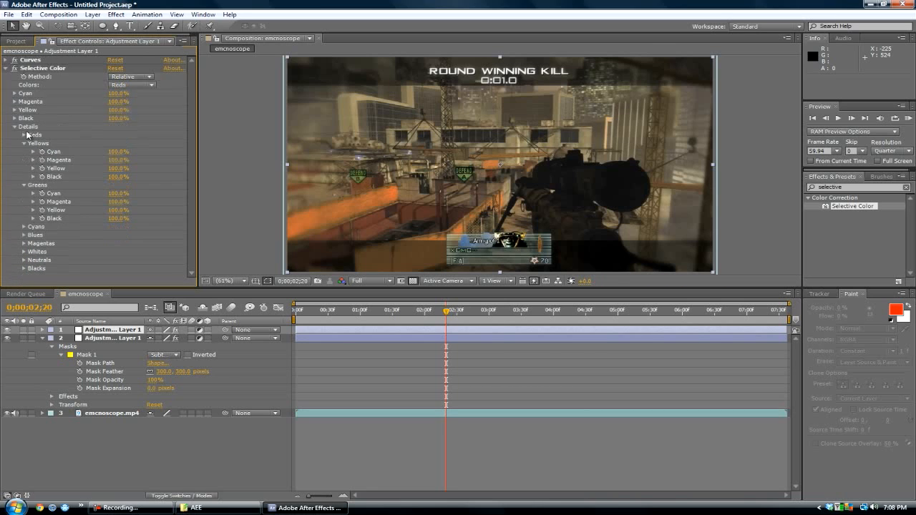
pyautogui.click(24, 143)
pyautogui.click(25, 152)
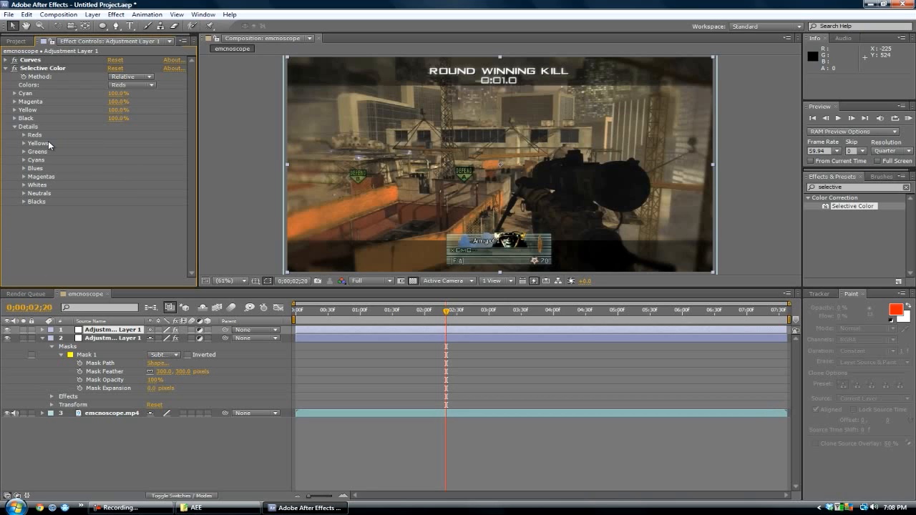
# Step: Delete the Selective Color effect from the top adjustment layer and apply a fresh Selective Color effect to it
pyautogui.click(47, 68)
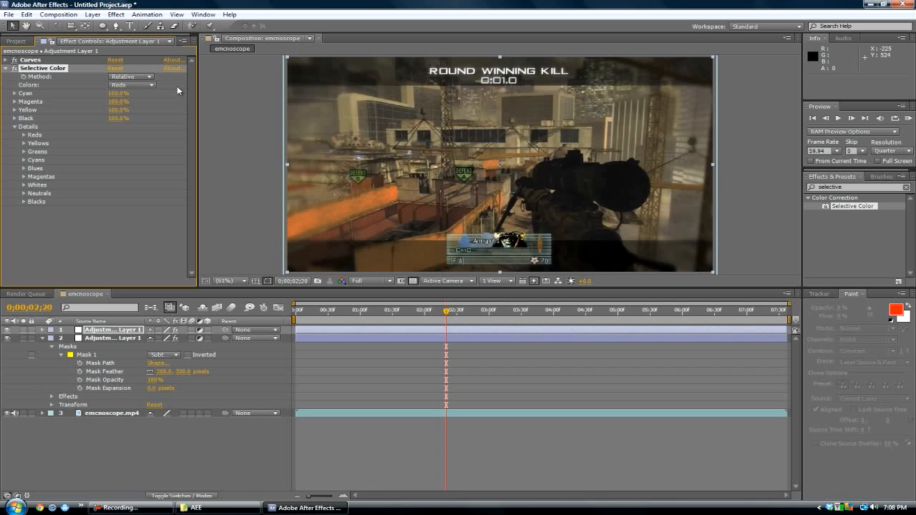
pyautogui.press('Delete')
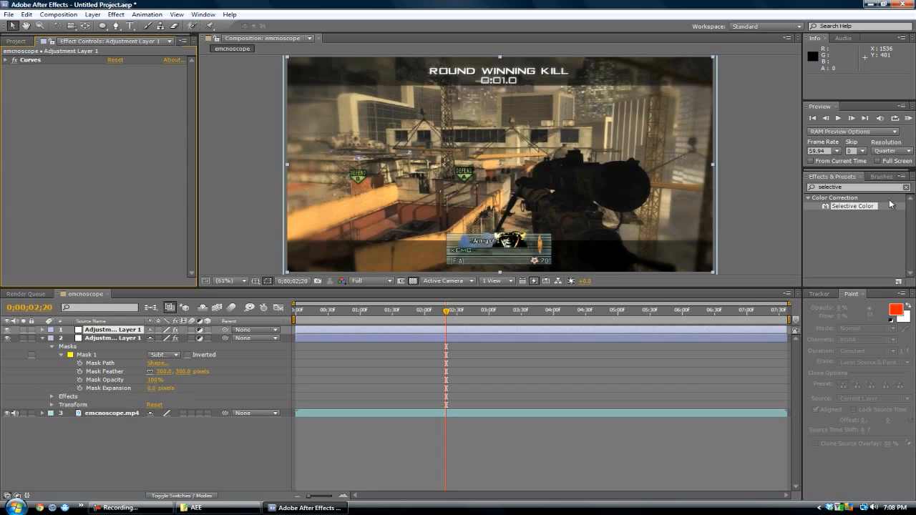
pyautogui.doubleClick(857, 207)
pyautogui.moveTo(856, 207); pyautogui.dragTo(108, 329)
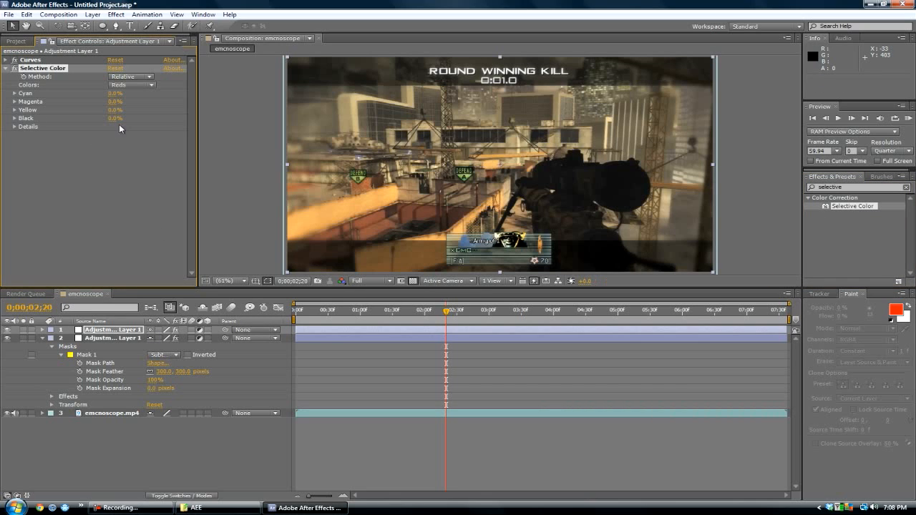
# Step: Set the Reds' Cyan and Magenta to 100%, Yellow to 0% and Black to 50% in Selective Color, and collapse the effect
pyautogui.moveTo(115, 93); pyautogui.dragTo(186, 93)
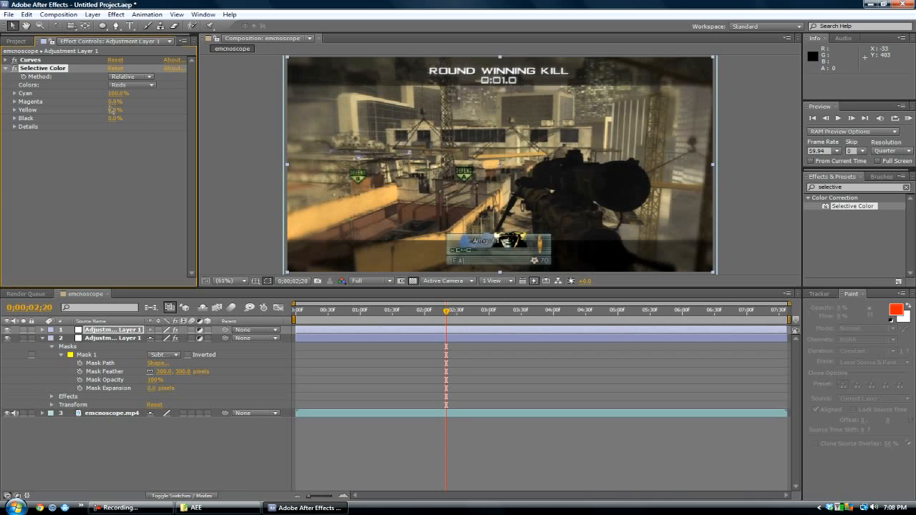
pyautogui.moveTo(114, 102); pyautogui.dragTo(277, 103)
pyautogui.moveTo(115, 110); pyautogui.dragTo(279, 108)
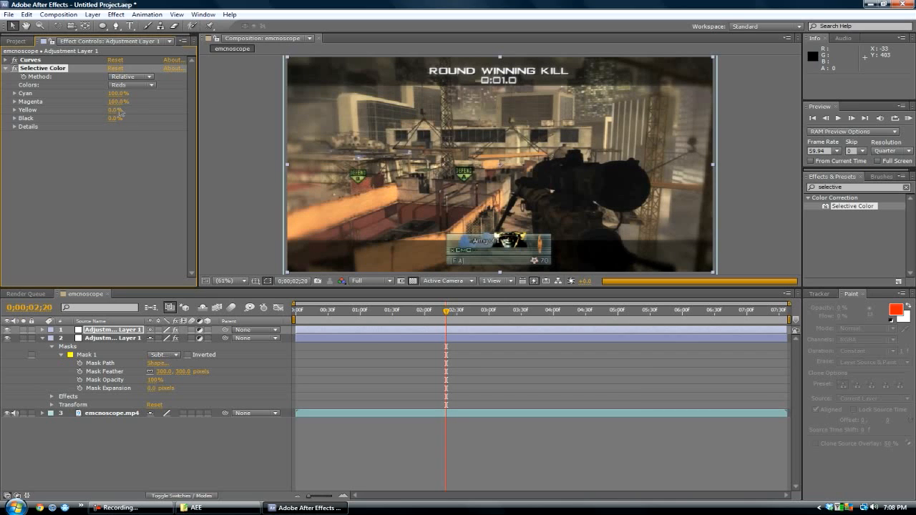
pyautogui.moveTo(218, 117); pyautogui.dragTo(56, 118)
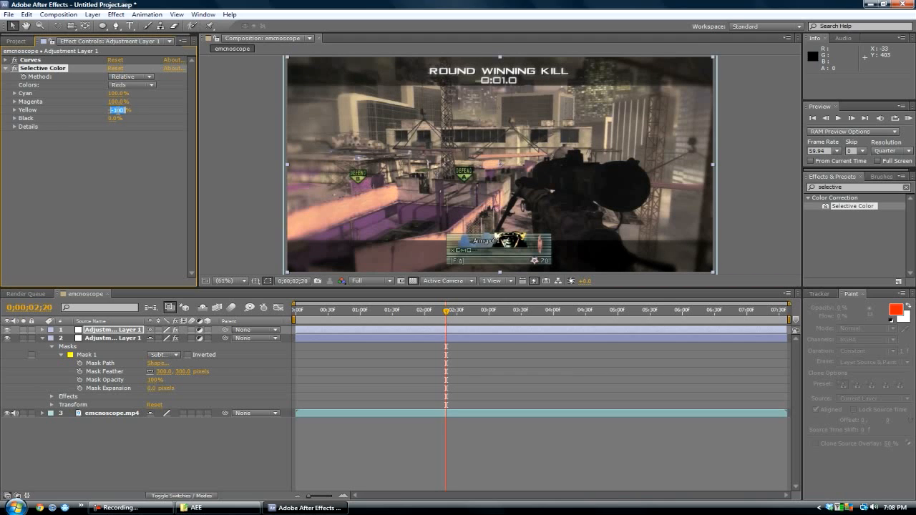
pyautogui.click(119, 110)
pyautogui.write('0')
pyautogui.press('Return')
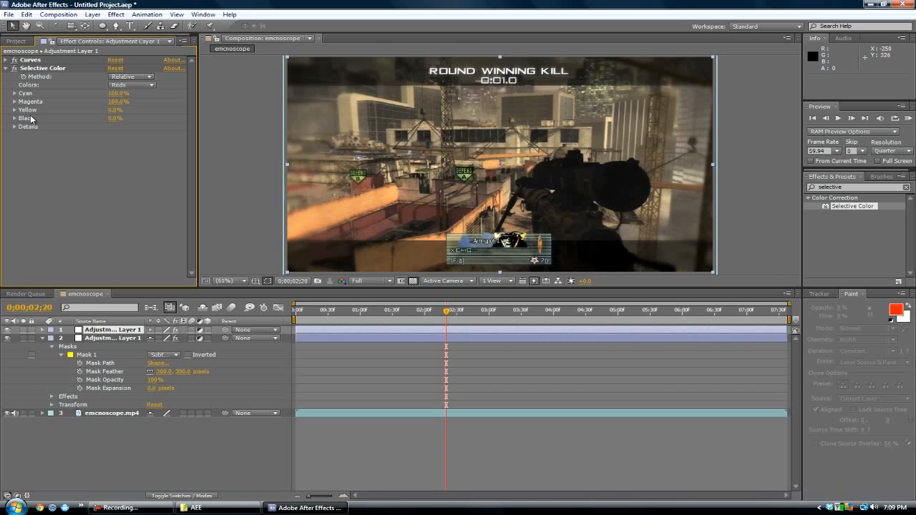
pyautogui.click(120, 117)
pyautogui.press('Return')
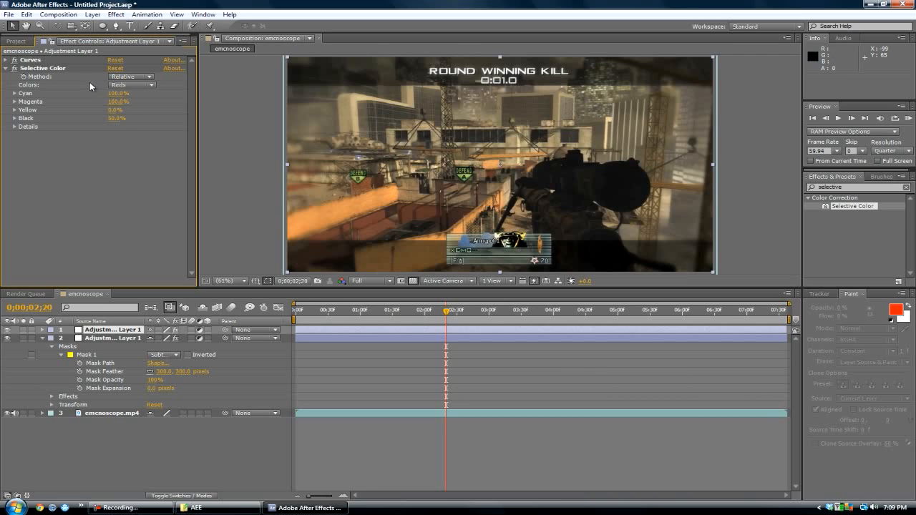
pyautogui.click(6, 68)
# Step: Apply the Magic Bullet Mojo effect to the top adjustment layer
pyautogui.click(116, 15)
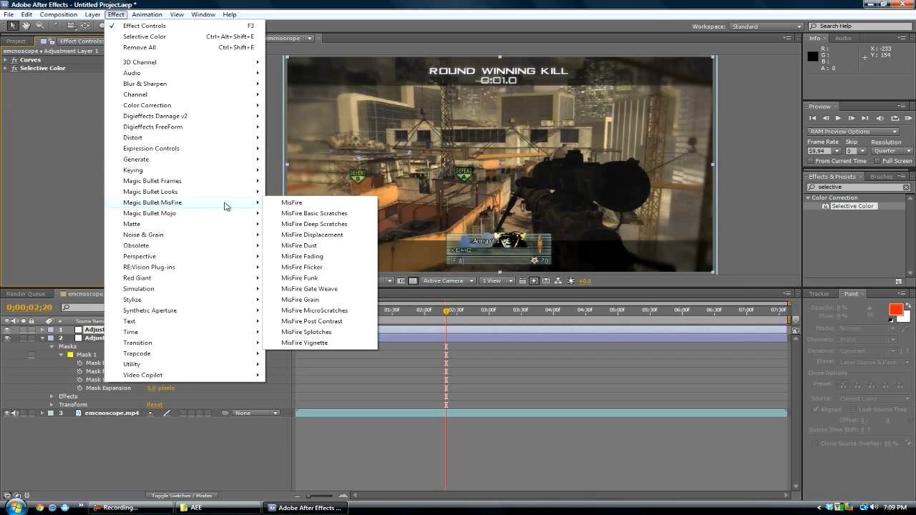
pyautogui.moveTo(214, 192)
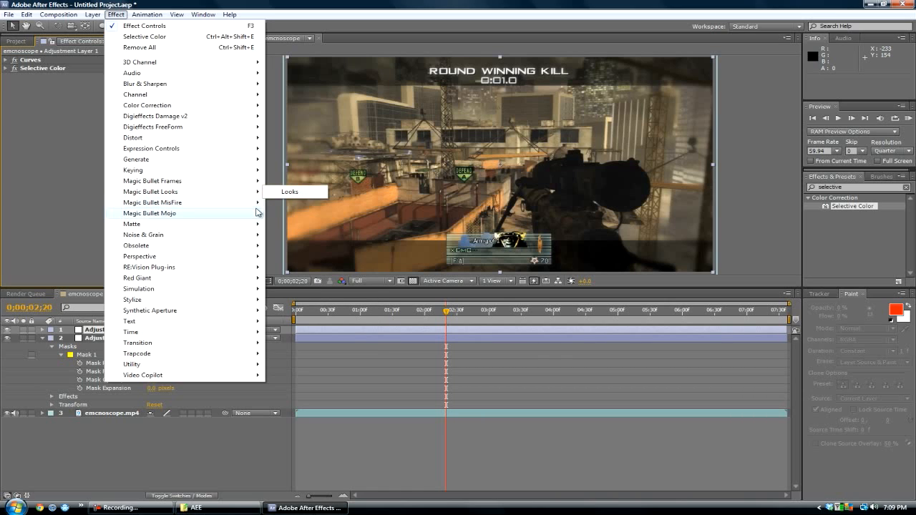
pyautogui.click(293, 213)
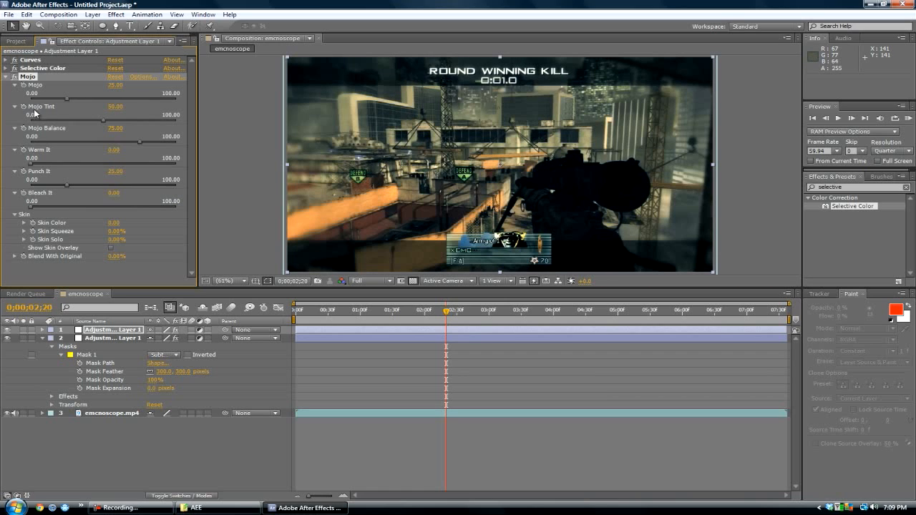
# Step: Reduce Mojo to about 0.75, Mojo Tint to 22.10 and Punch It to 13.11, and set Warm It to about 13.86
pyautogui.moveTo(36, 103); pyautogui.dragTo(12, 101)
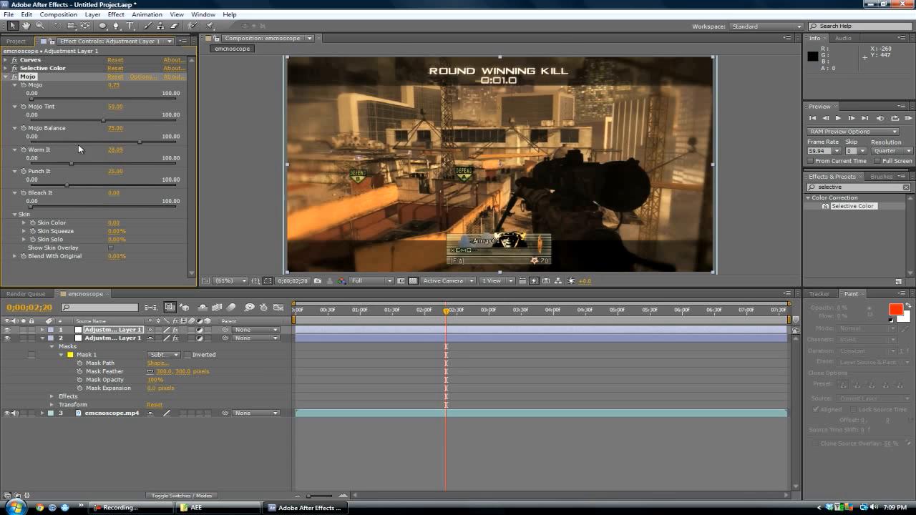
pyautogui.click(71, 116)
pyautogui.click(62, 120)
pyautogui.click(50, 163)
pyautogui.moveTo(46, 205); pyautogui.dragTo(29, 206)
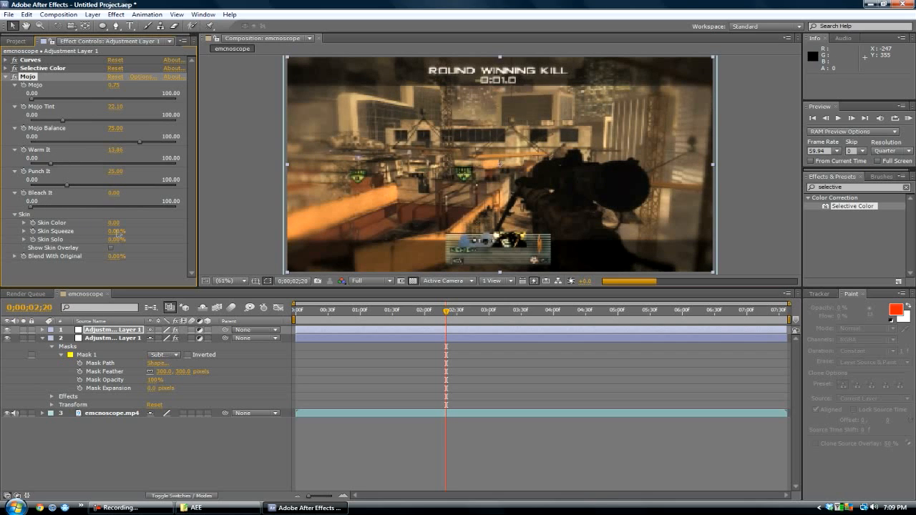
pyautogui.moveTo(74, 187); pyautogui.dragTo(50, 187)
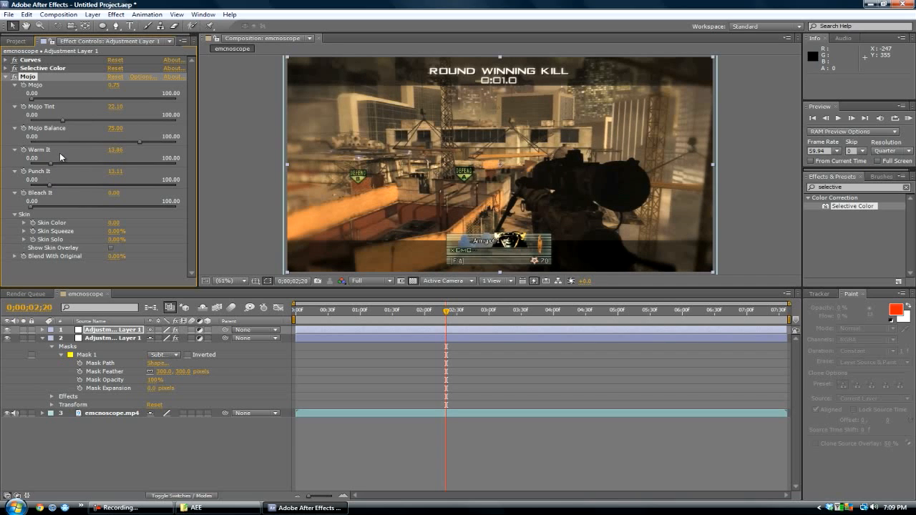
# Step: Set Mojo's Warm It to about 26.22, Mojo Balance to 50.56 and Mojo to 10.49, and collapse the effect
pyautogui.click(68, 164)
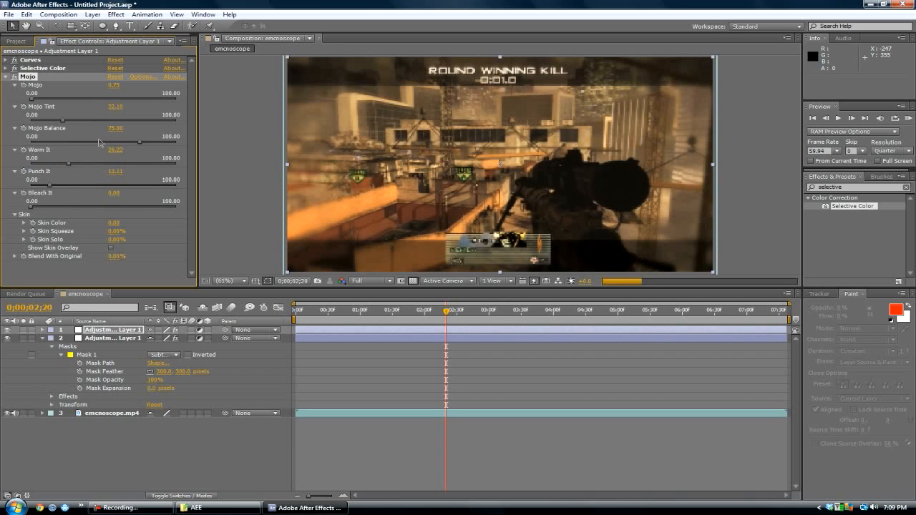
pyautogui.click(104, 142)
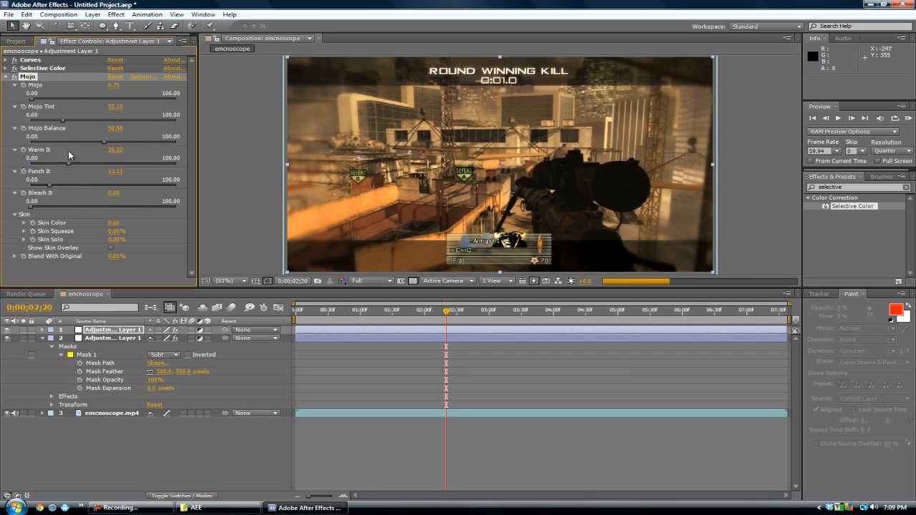
pyautogui.click(46, 99)
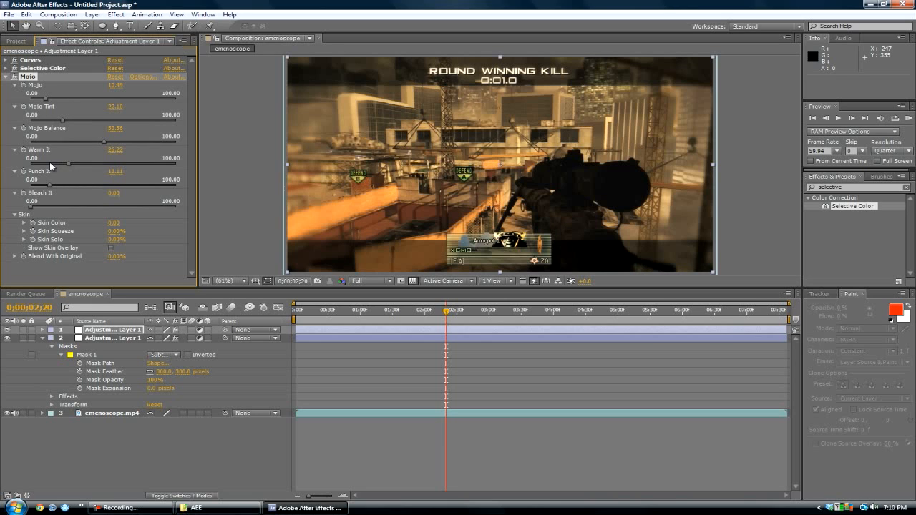
pyautogui.moveTo(50, 166); pyautogui.dragTo(57, 169)
pyautogui.click(5, 77)
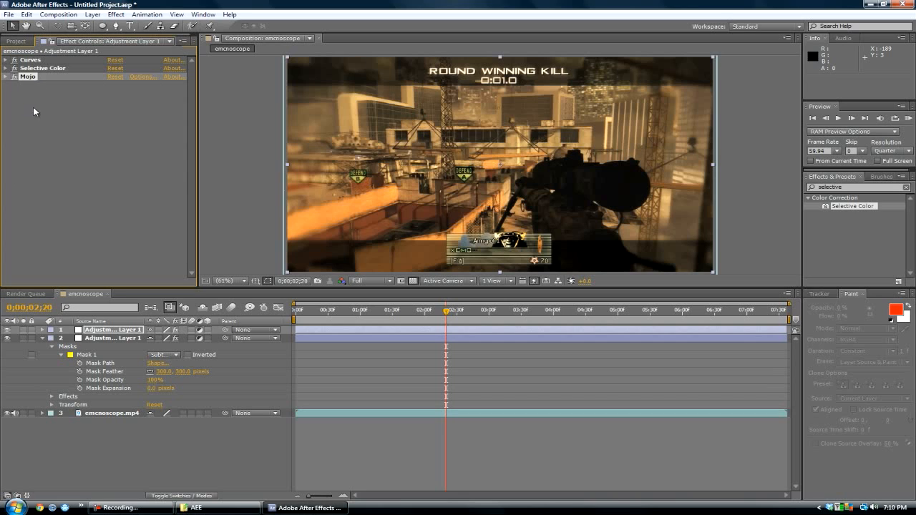
# Step: Try the Magic Bullet Looks effect on the top adjustment layer, opening its look for editing, and delete the effect
pyautogui.click(33, 107)
pyautogui.click(115, 14)
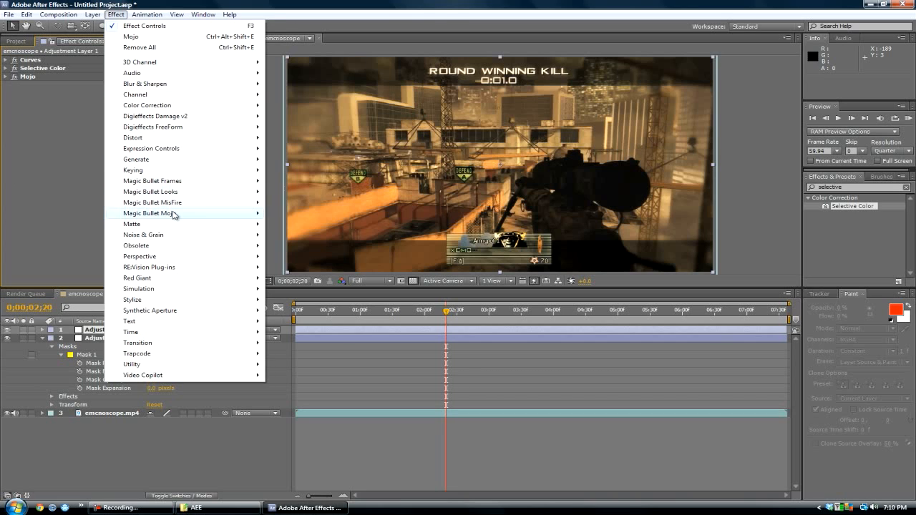
pyautogui.moveTo(197, 196)
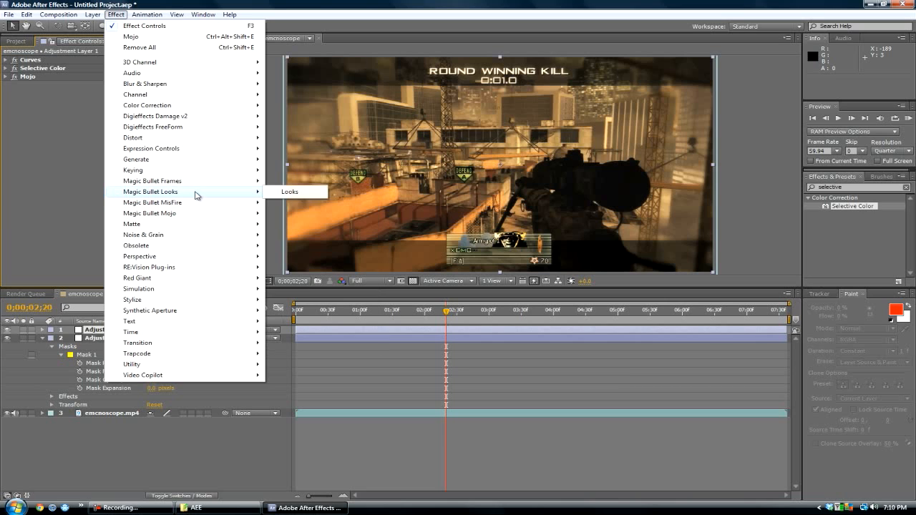
pyautogui.click(289, 191)
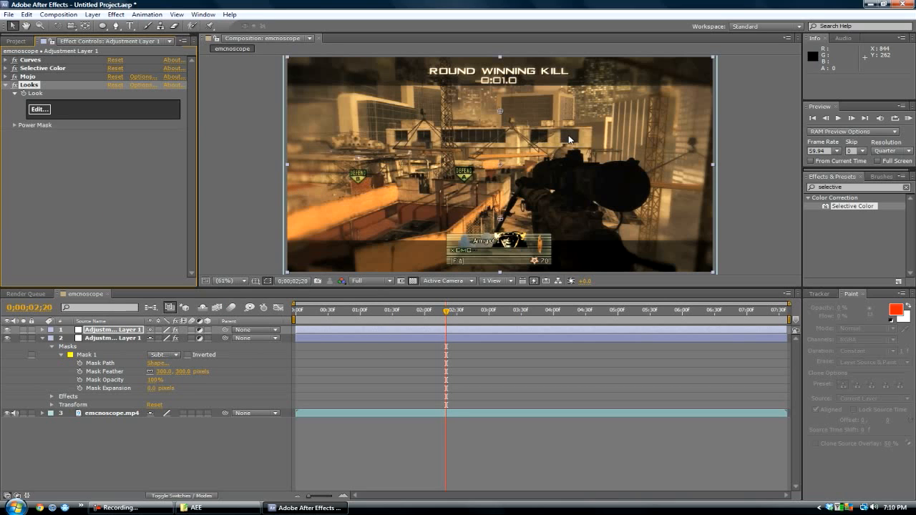
pyautogui.click(39, 109)
pyautogui.click(36, 110)
pyautogui.press('Delete')
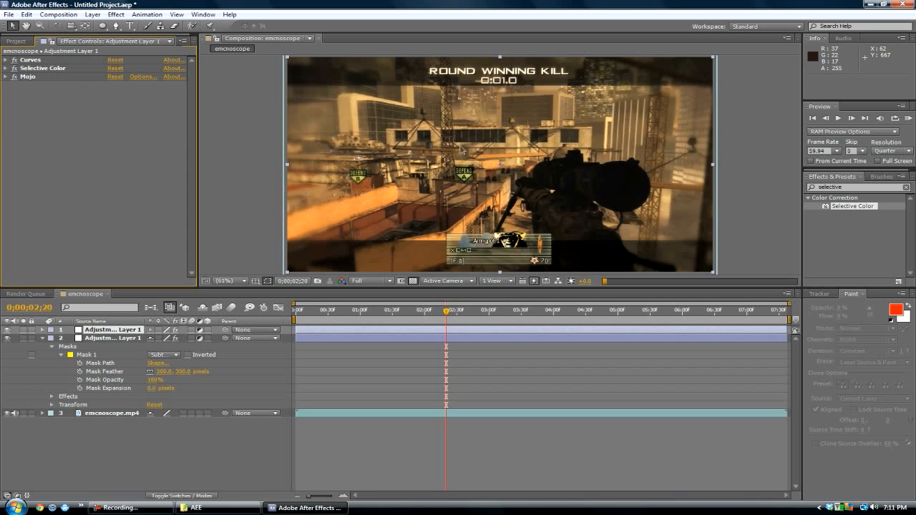
# Step: Find the Echo effect by searching for "echo" and apply it to the top adjustment layer
pyautogui.click(848, 187)
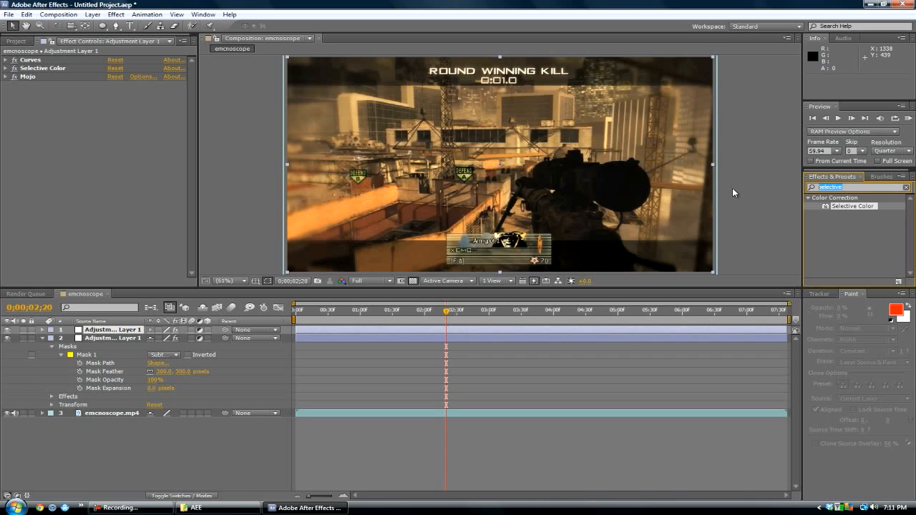
pyautogui.write('echo')
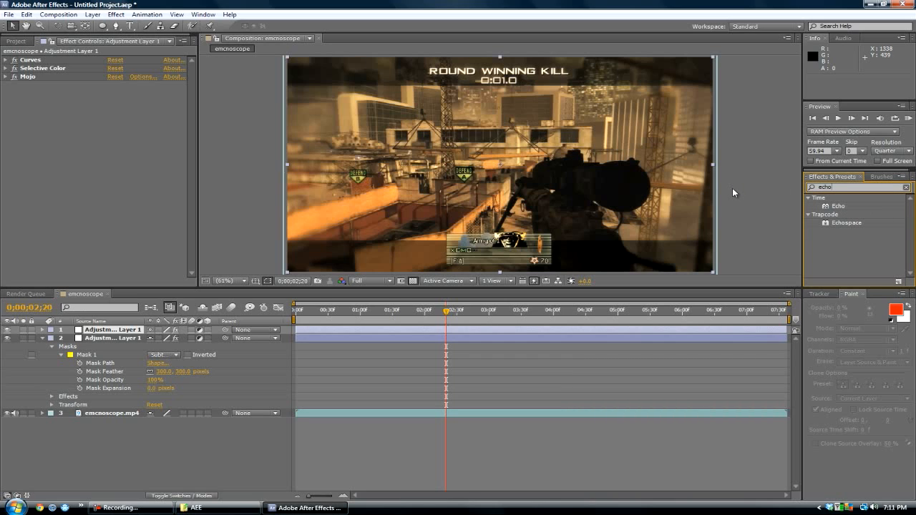
pyautogui.click(834, 206)
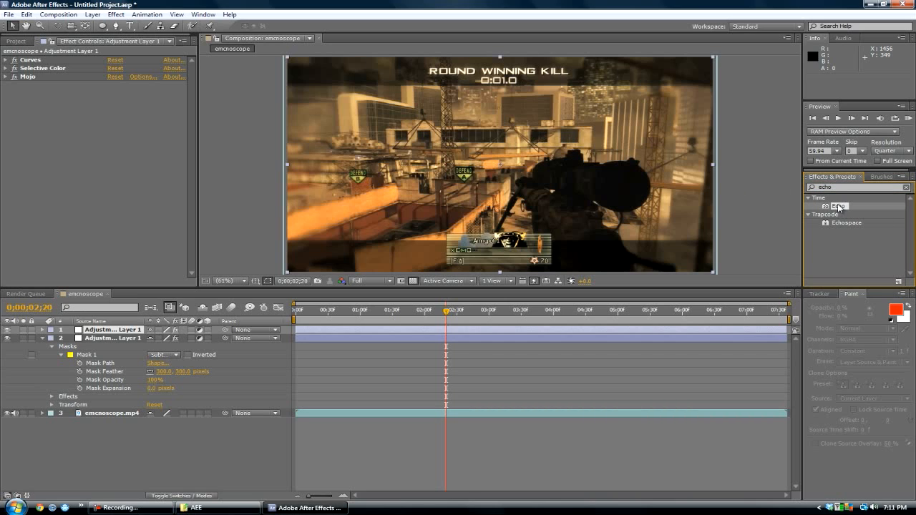
pyautogui.moveTo(839, 207); pyautogui.dragTo(106, 331)
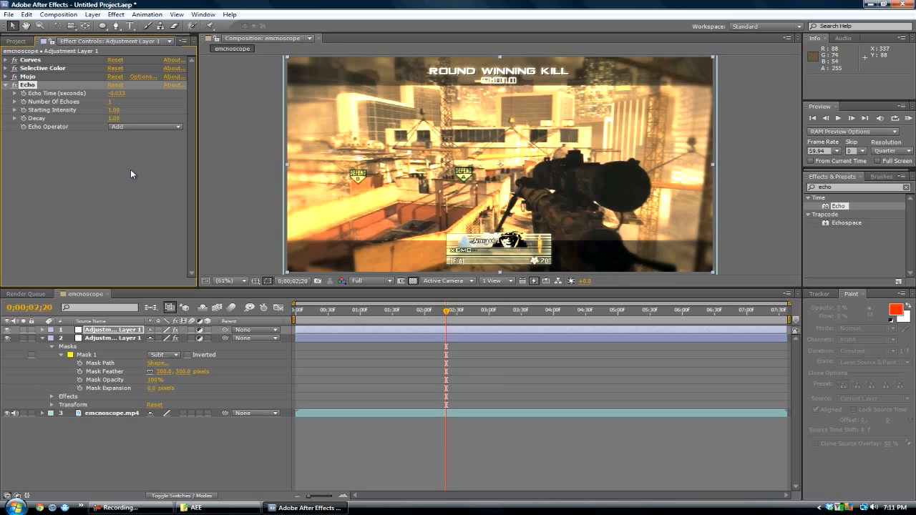
# Step: Set the Echo effect's Echo Time to 0 seconds
pyautogui.click(112, 94)
pyautogui.write('0')
pyautogui.press('Return')
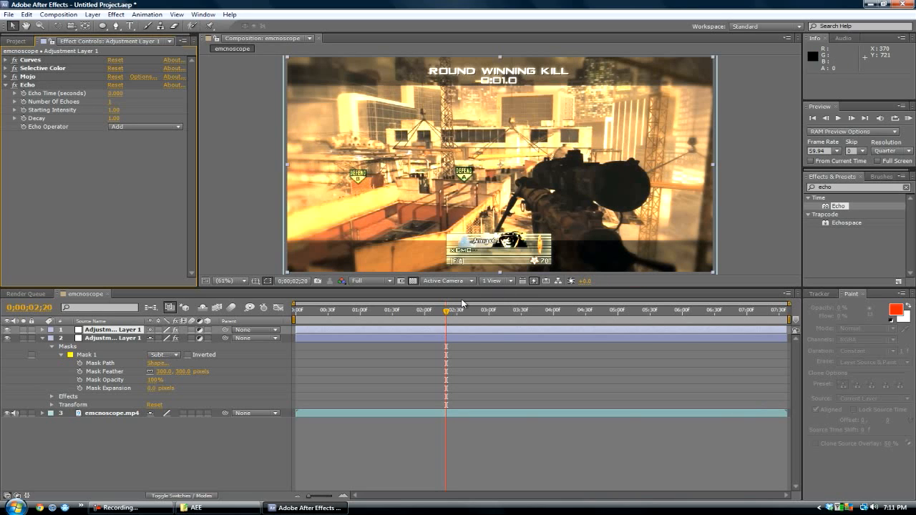
# Step: Switch the composition preview to Quarter resolution and move the current time to 0;00;02;37
pyautogui.click(387, 280)
pyautogui.click(377, 339)
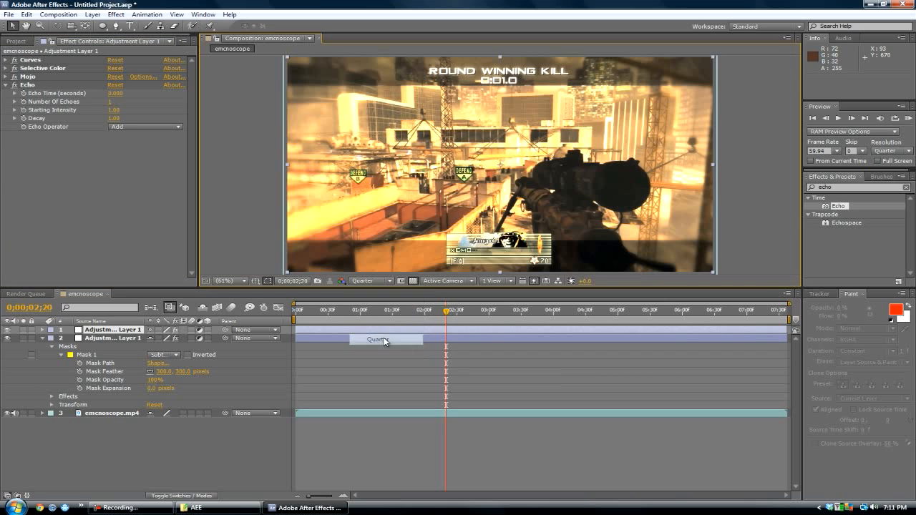
pyautogui.click(456, 312)
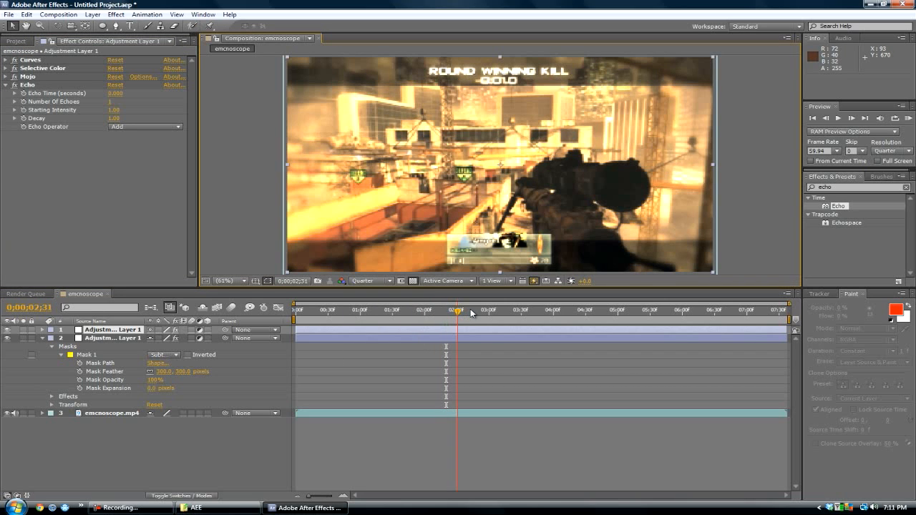
pyautogui.click(464, 312)
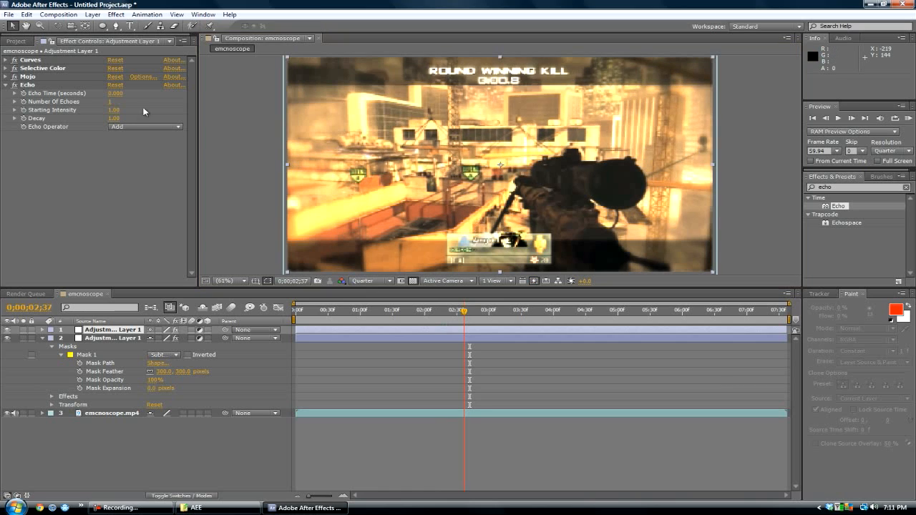
# Step: Set the Echo Time to 1 second and return the composition preview to Full resolution
pyautogui.click(114, 94)
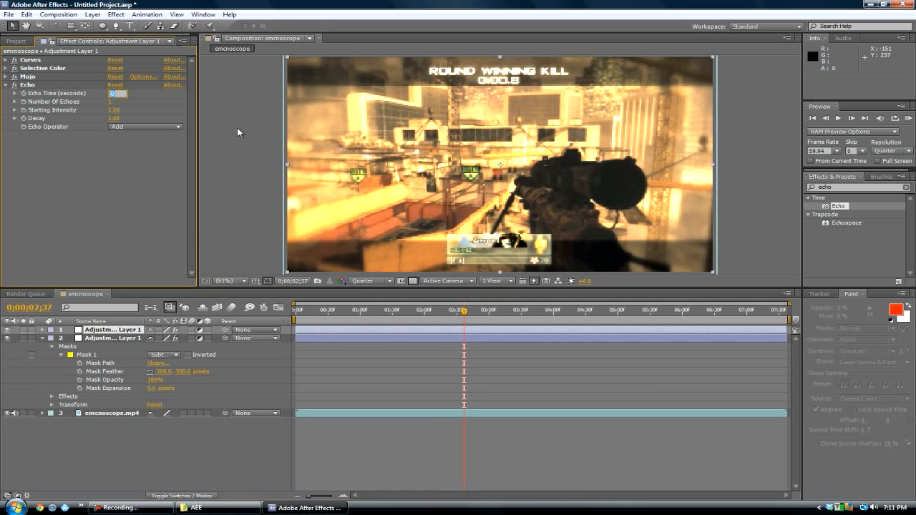
pyautogui.write('1')
pyautogui.press('Return')
pyautogui.click(378, 282)
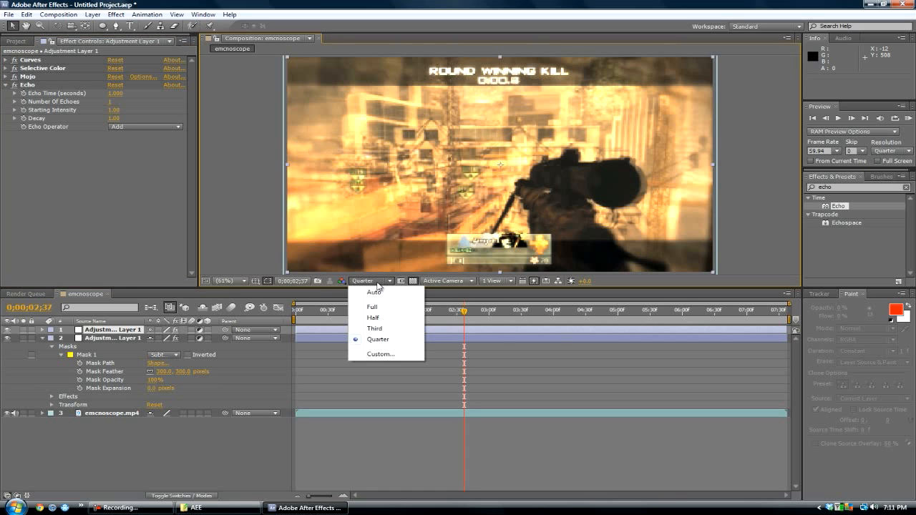
pyautogui.click(382, 310)
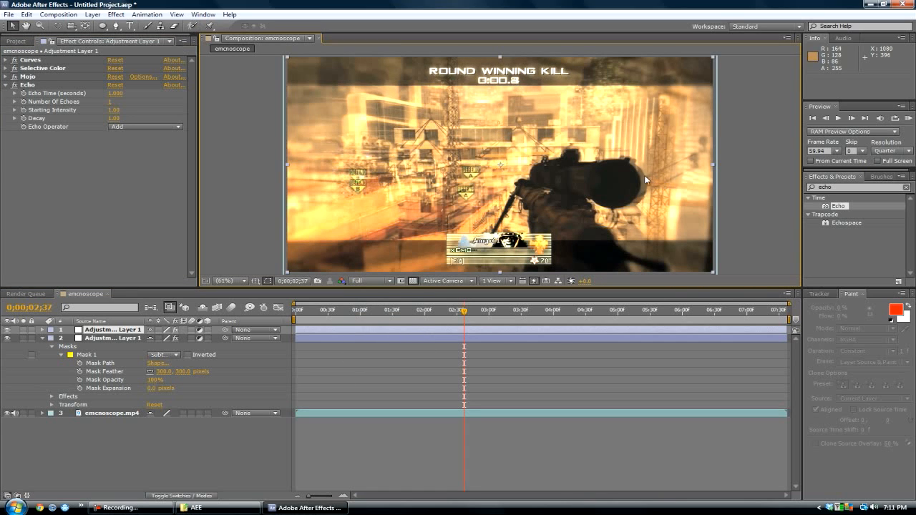
# Step: Set the Echo Time back to 0 seconds and the Decay to 0.50
pyautogui.click(113, 93)
pyautogui.write('0')
pyautogui.click(97, 187)
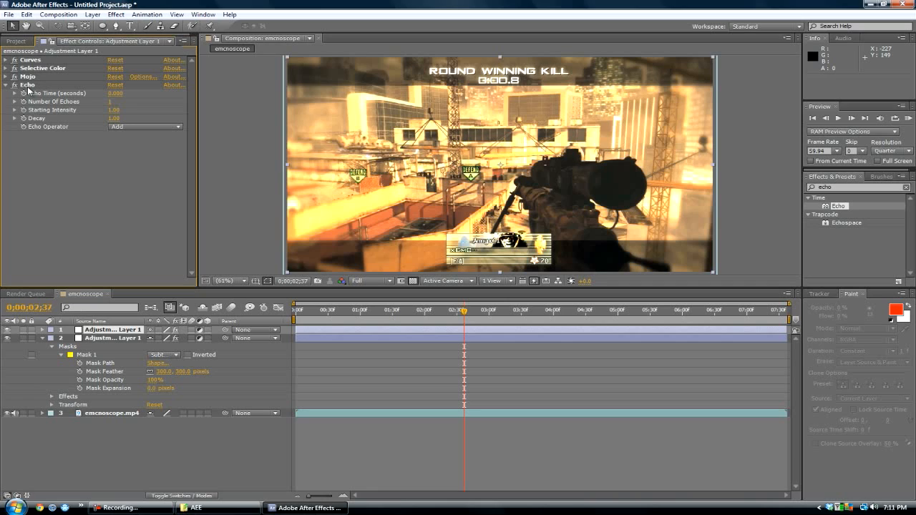
pyautogui.click(113, 110)
pyautogui.click(87, 160)
pyautogui.click(113, 111)
pyautogui.write('0.5')
pyautogui.press('Return')
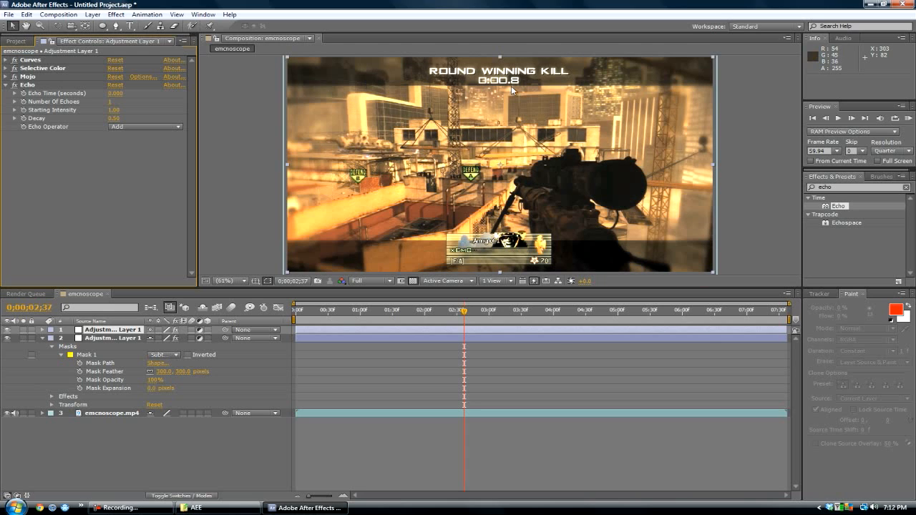
# Step: Set the Echo effect's Decay to 0.25 and collapse the Echo settings
pyautogui.click(113, 118)
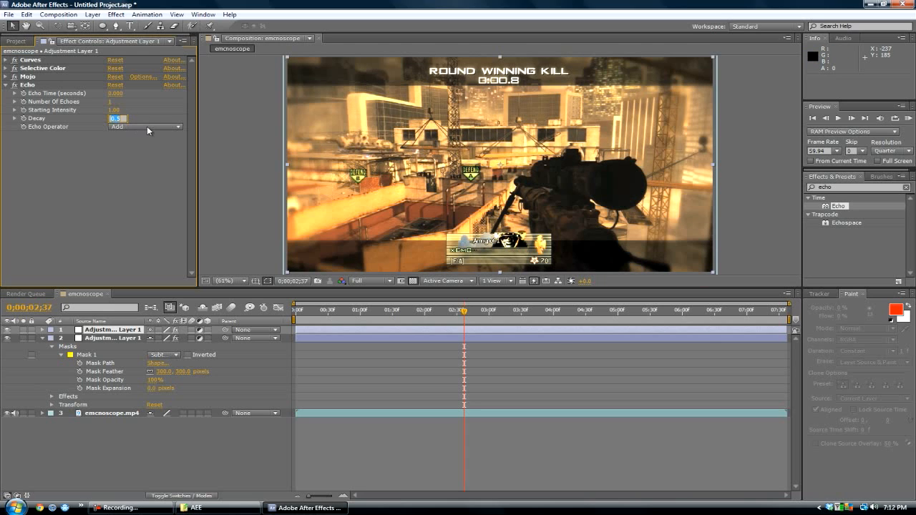
pyautogui.write('0.25')
pyautogui.press('Return')
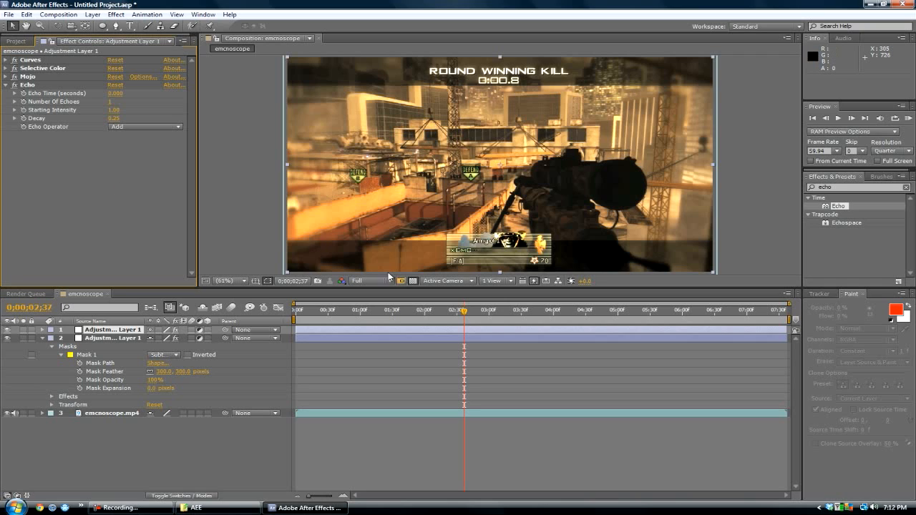
pyautogui.click(211, 221)
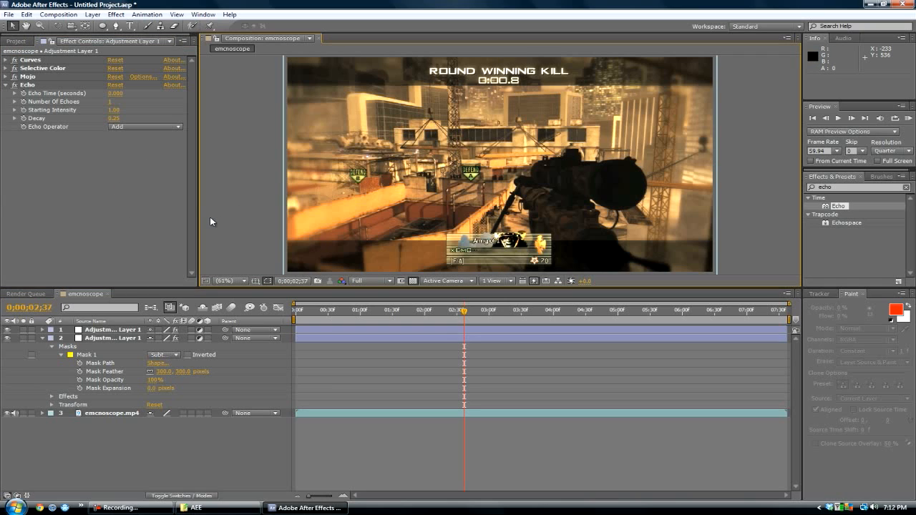
pyautogui.click(79, 189)
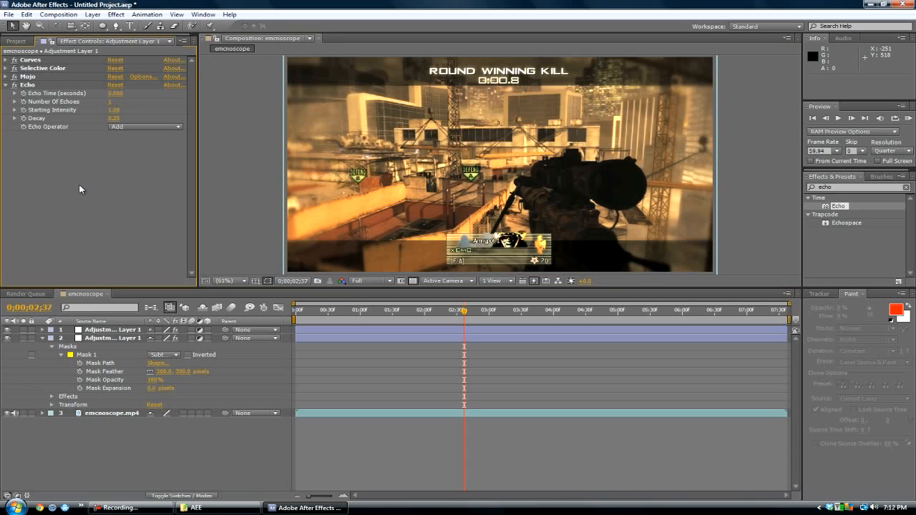
pyautogui.click(8, 85)
pyautogui.click(116, 15)
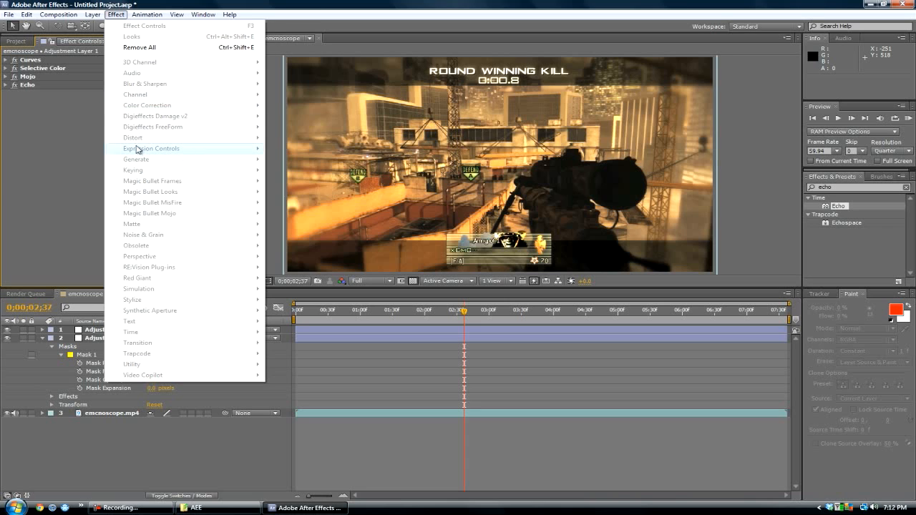
pyautogui.click(86, 127)
pyautogui.click(90, 15)
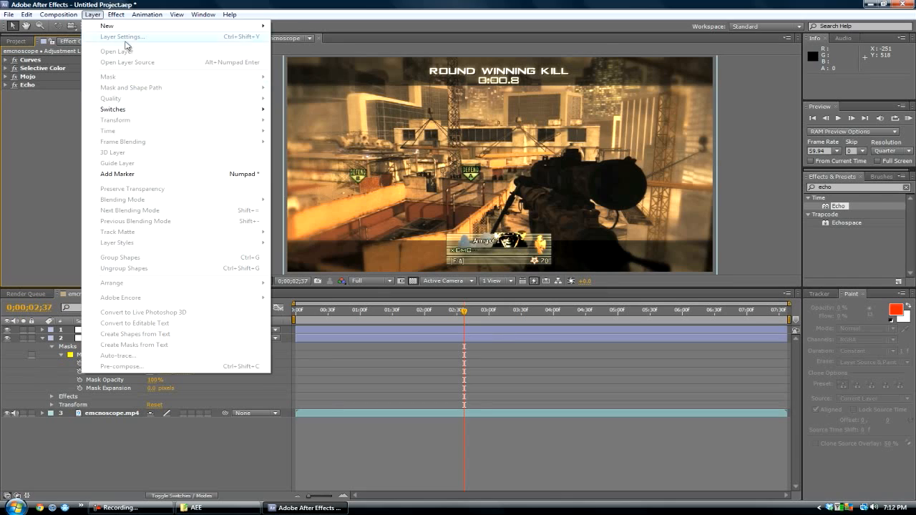
pyautogui.moveTo(116, 15)
pyautogui.click(23, 294)
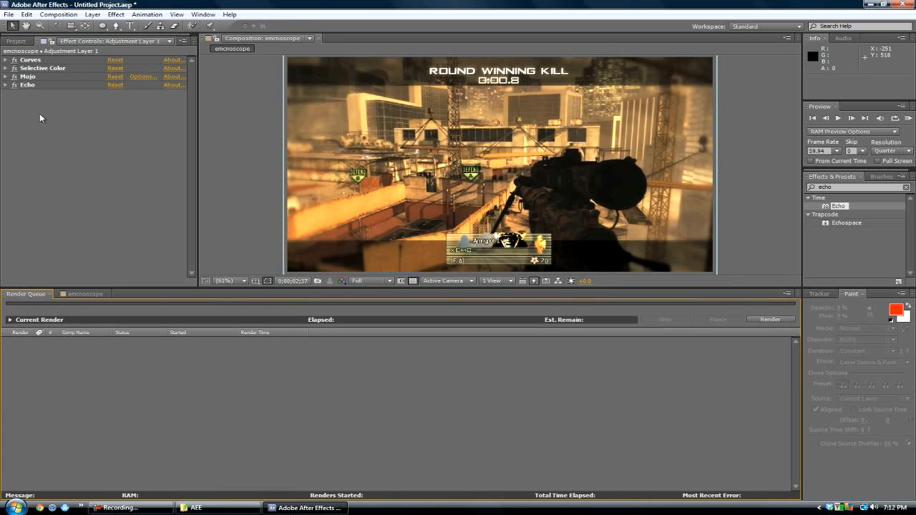
pyautogui.click(72, 293)
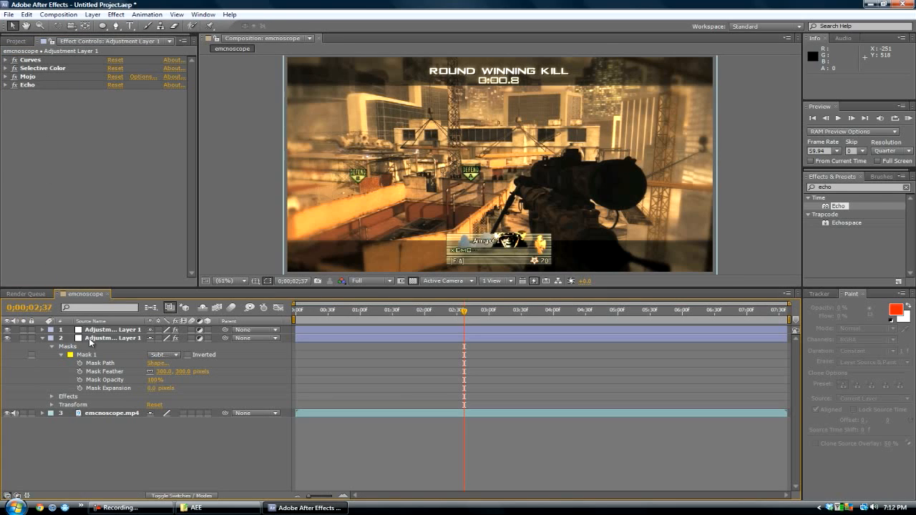
# Step: Select the top adjustment layer and compare the clip with that layer hidden and shown
pyautogui.click(91, 331)
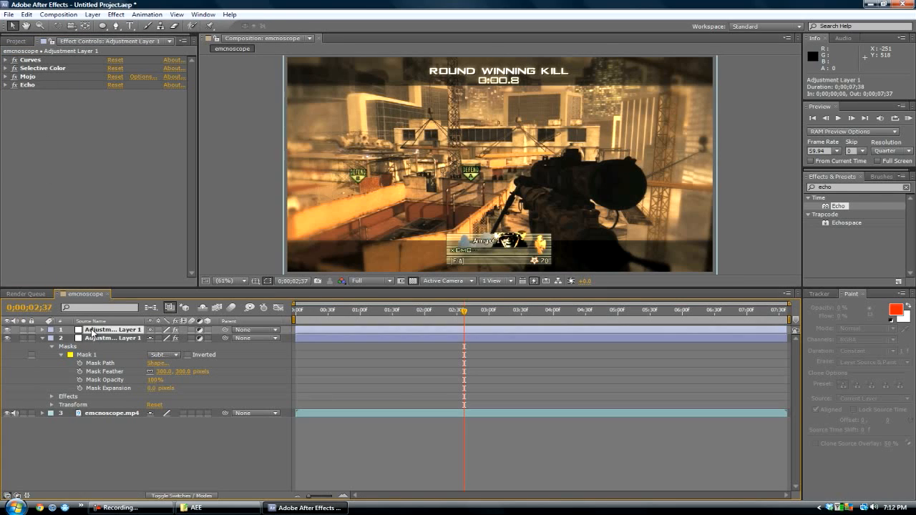
pyautogui.click(7, 330)
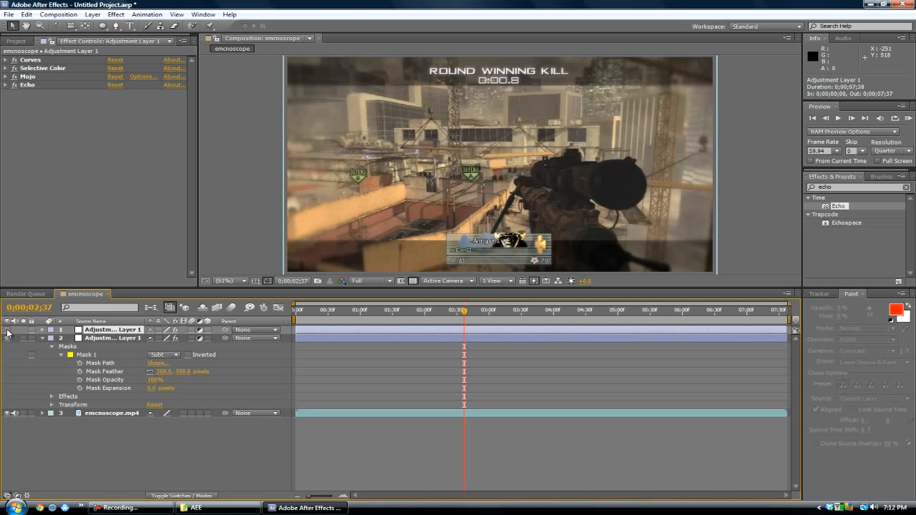
pyautogui.click(8, 330)
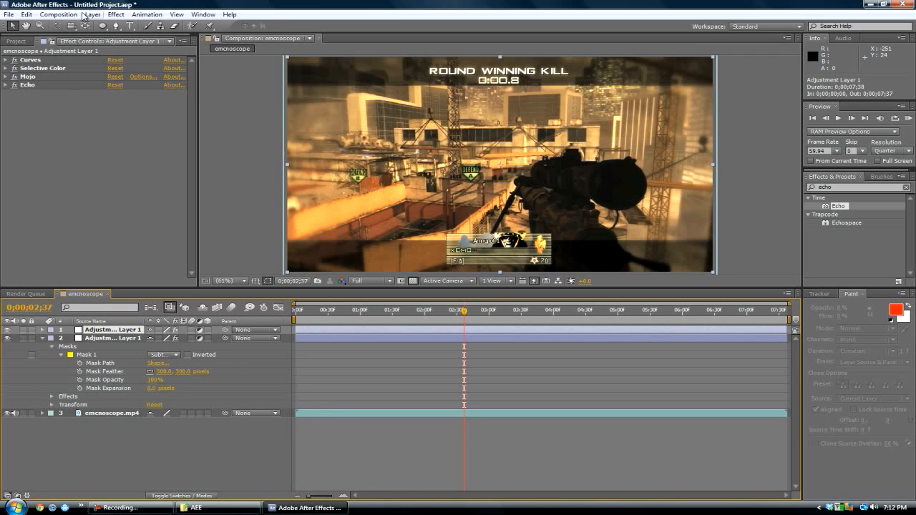
# Step: Apply the Levels effect to the top adjustment layer and set its Input White to 215 and Input Black to 6
pyautogui.click(116, 14)
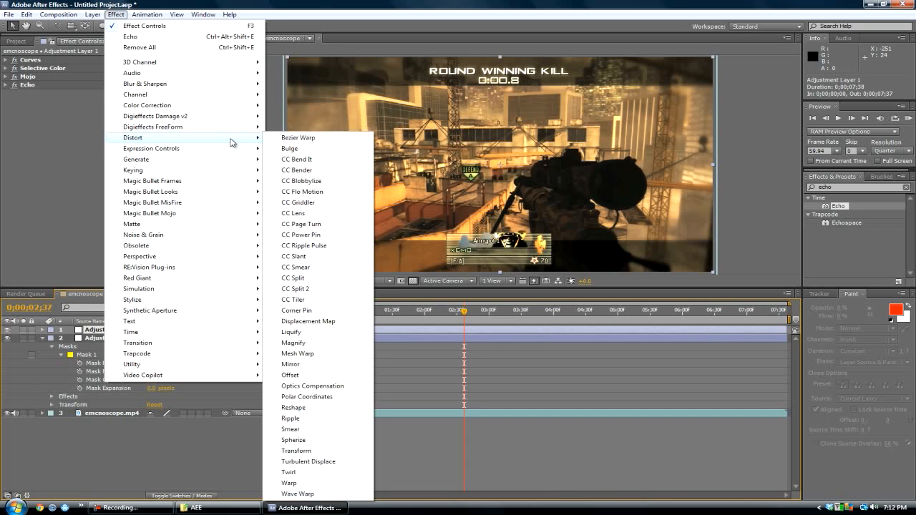
pyautogui.moveTo(218, 107)
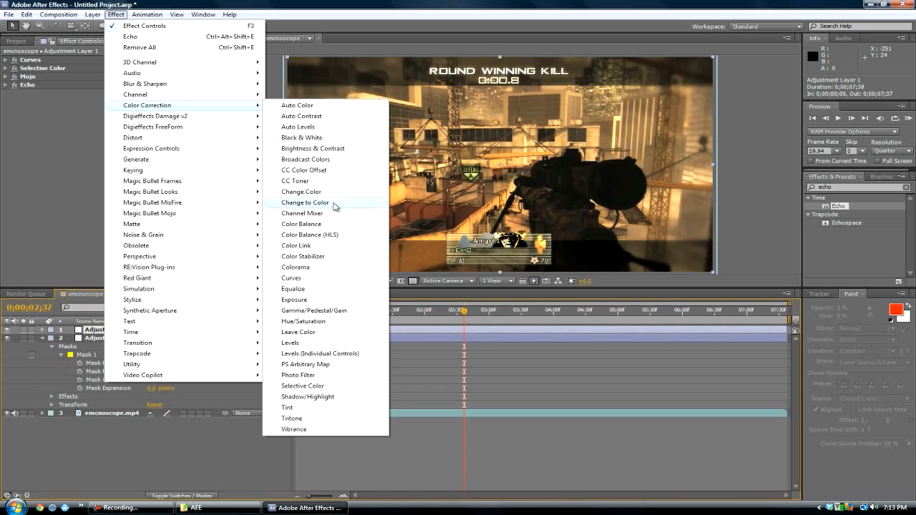
pyautogui.click(329, 344)
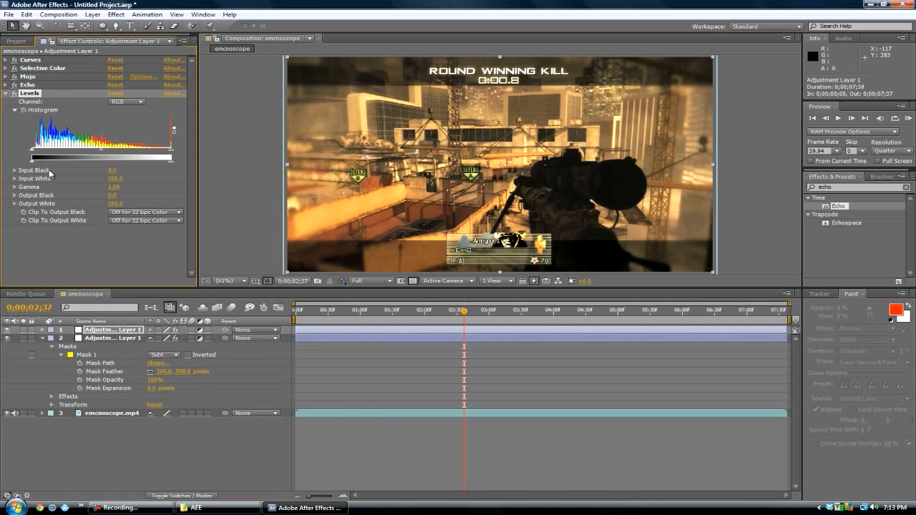
pyautogui.moveTo(146, 155); pyautogui.dragTo(150, 156)
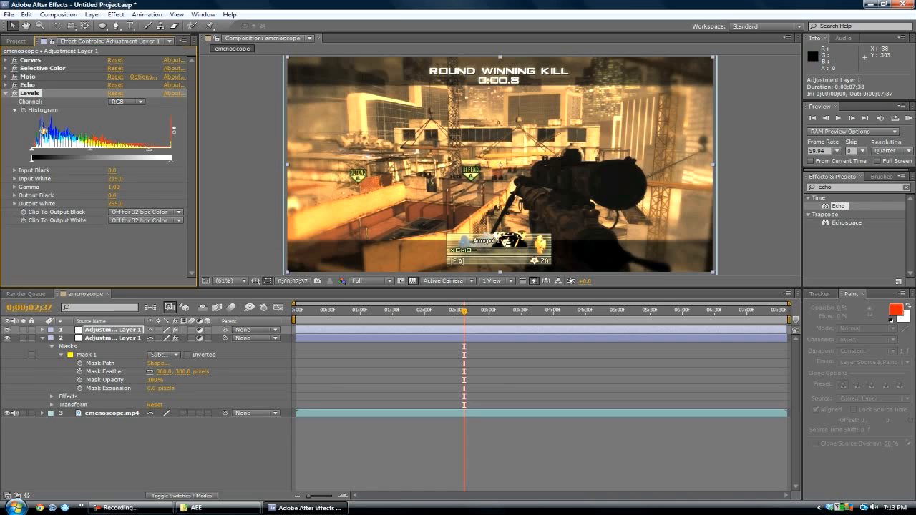
pyautogui.moveTo(34, 153); pyautogui.dragTo(40, 156)
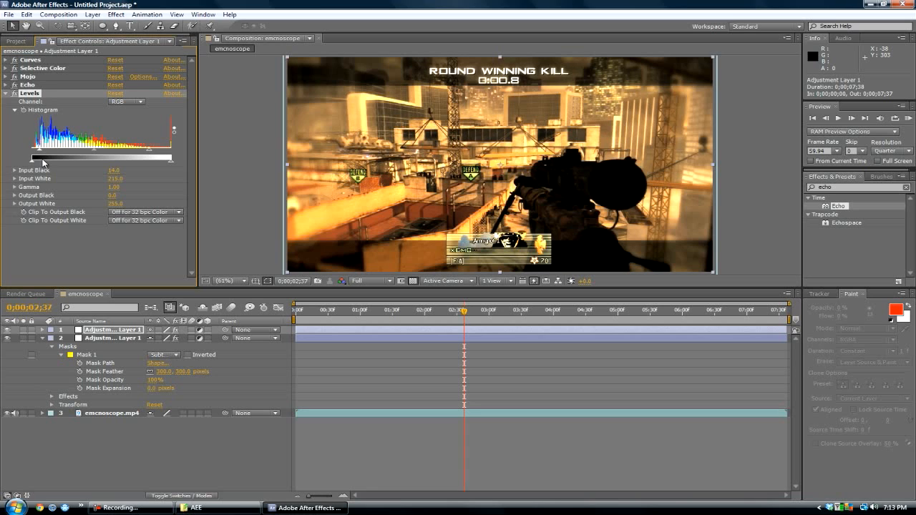
pyautogui.moveTo(38, 152); pyautogui.dragTo(35, 153)
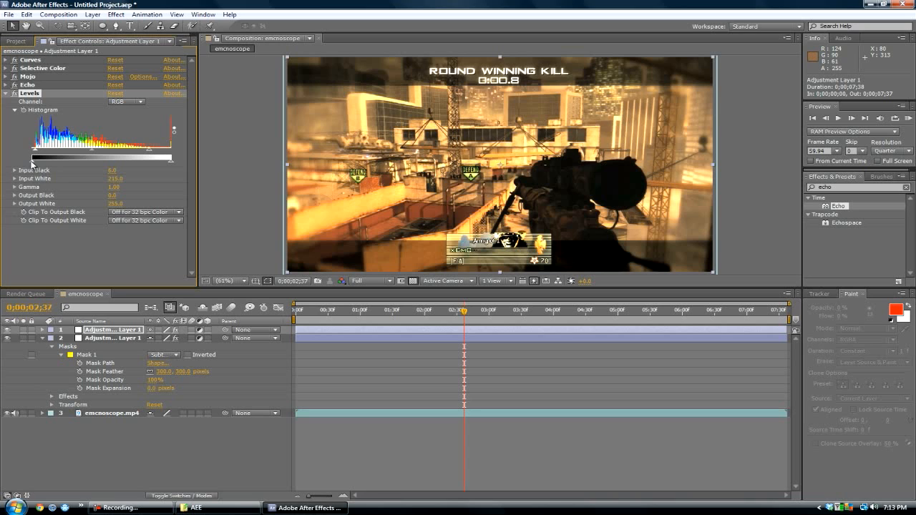
# Step: Try a Levels Output Black of about 15 and return it to 0
pyautogui.moveTo(32, 161); pyautogui.dragTo(47, 165)
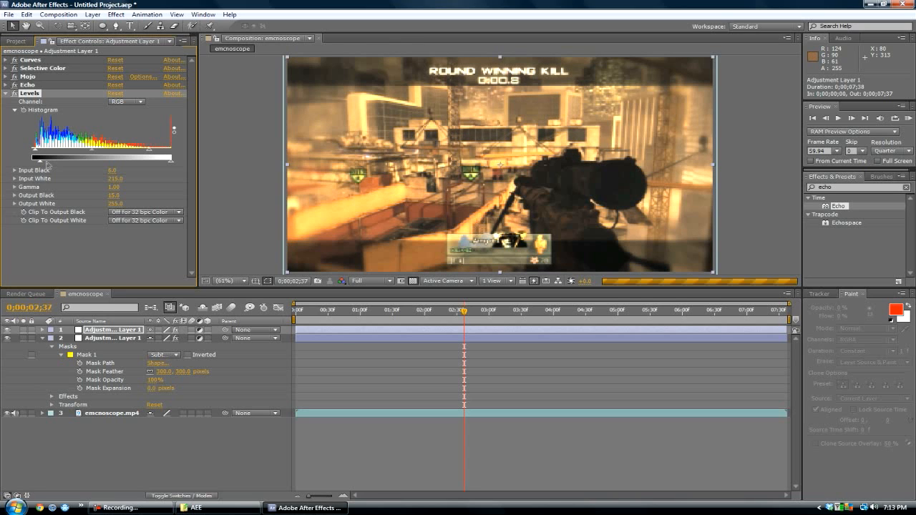
pyautogui.moveTo(45, 163); pyautogui.dragTo(23, 171)
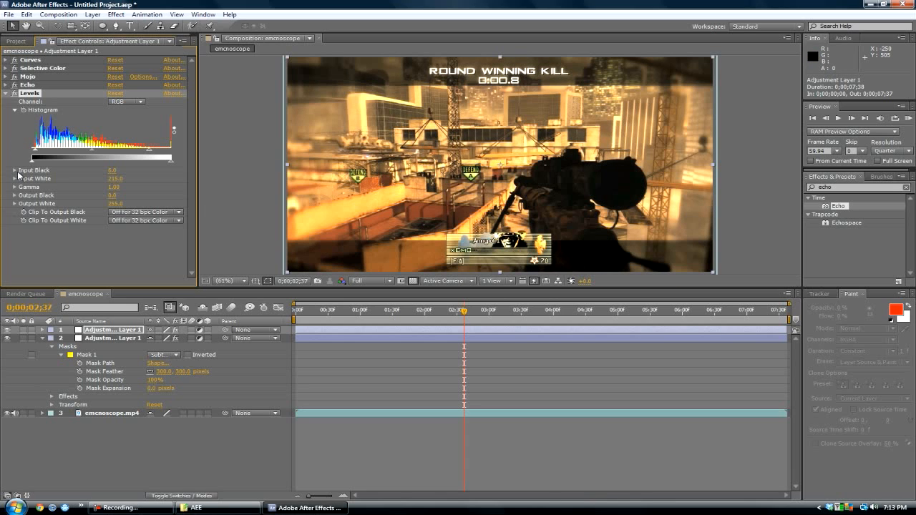
# Step: Compare the picture with the Levels effect disabled and enabled, and collapse the Levels settings
pyautogui.click(14, 94)
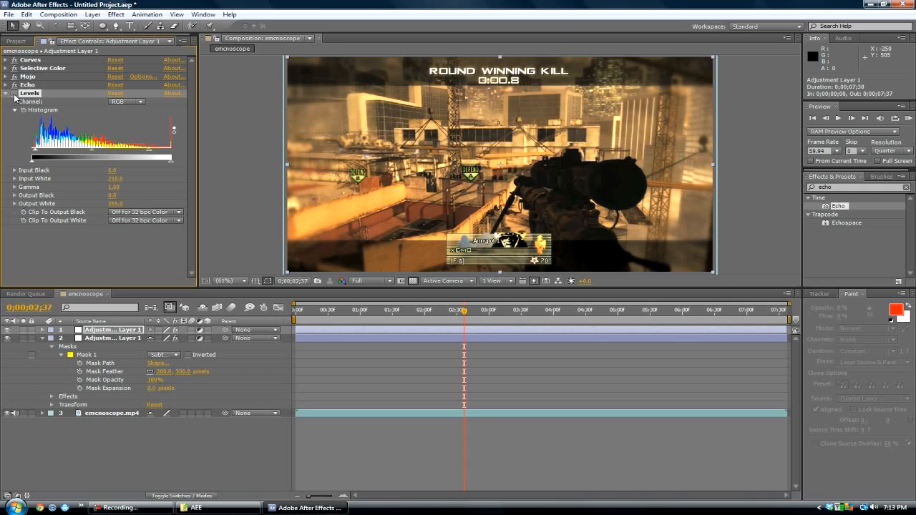
pyautogui.click(14, 94)
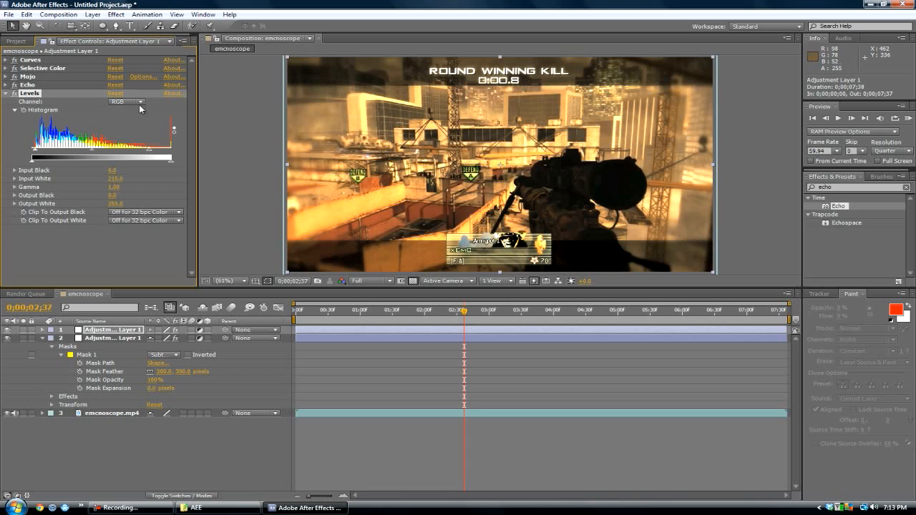
pyautogui.click(5, 94)
pyautogui.click(133, 153)
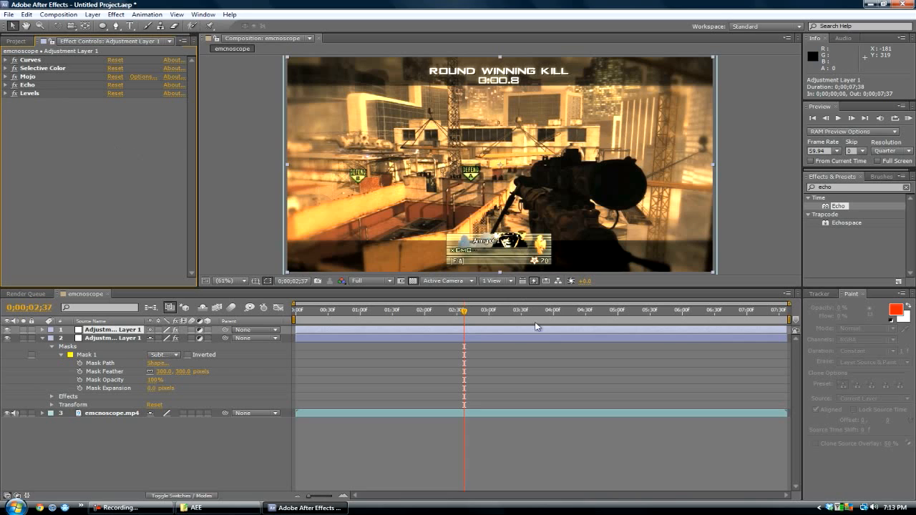
pyautogui.click(133, 508)
pyautogui.click(80, 209)
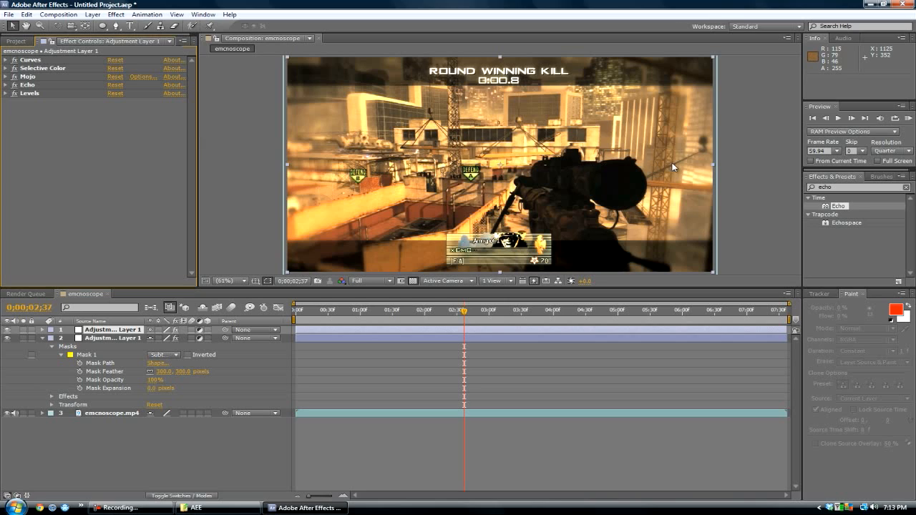
# Step: Review the Curves effect's graph on the top adjustment layer, collapse it, and leave no effect selected
pyautogui.click(34, 61)
pyautogui.click(5, 61)
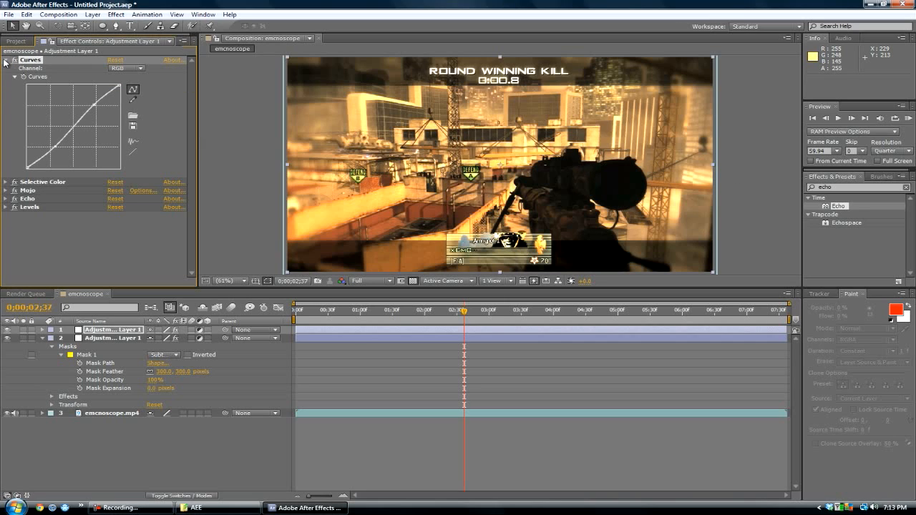
pyautogui.click(5, 61)
pyautogui.click(59, 69)
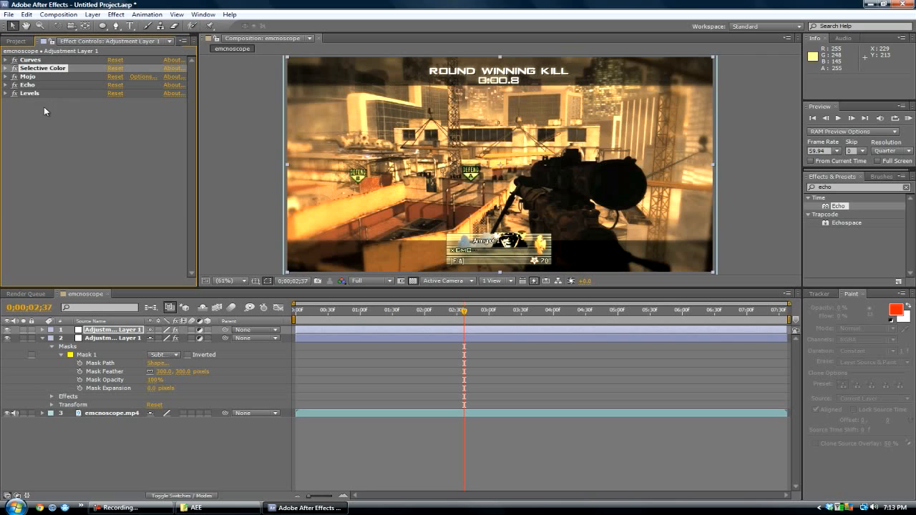
pyautogui.click(43, 107)
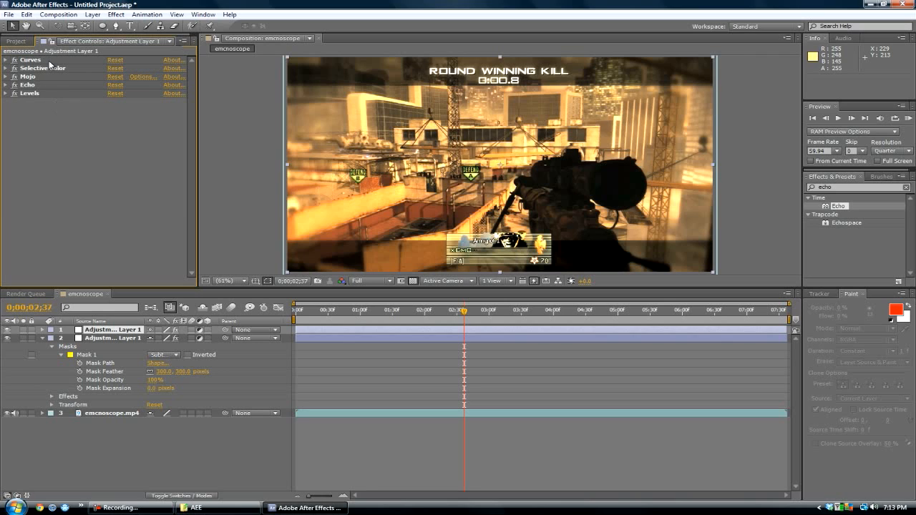
# Step: Compare the clip with Mojo disabled and with the top adjustment layer hidden, and re-enable both
pyautogui.click(14, 76)
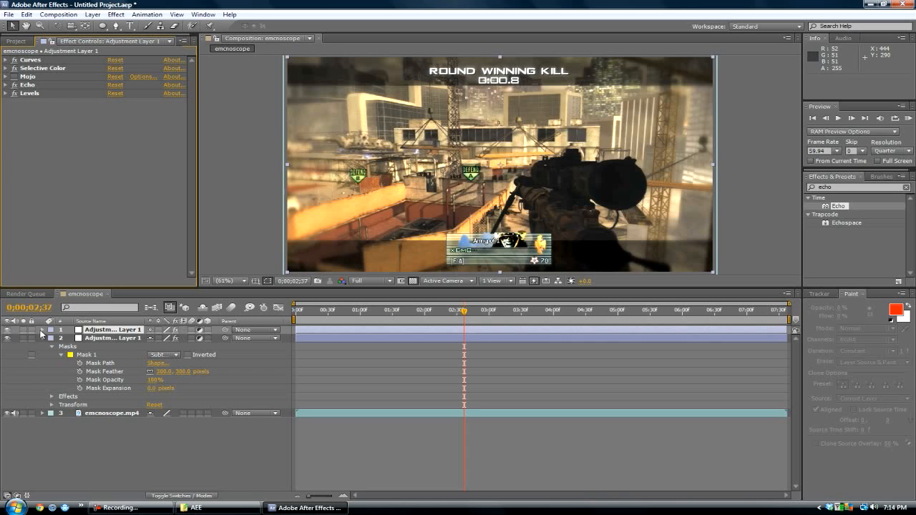
pyautogui.click(7, 330)
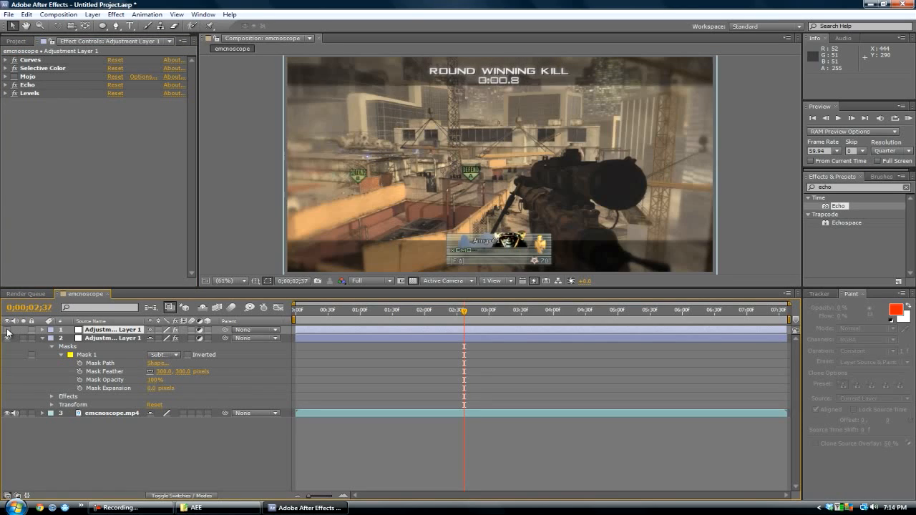
pyautogui.click(7, 337)
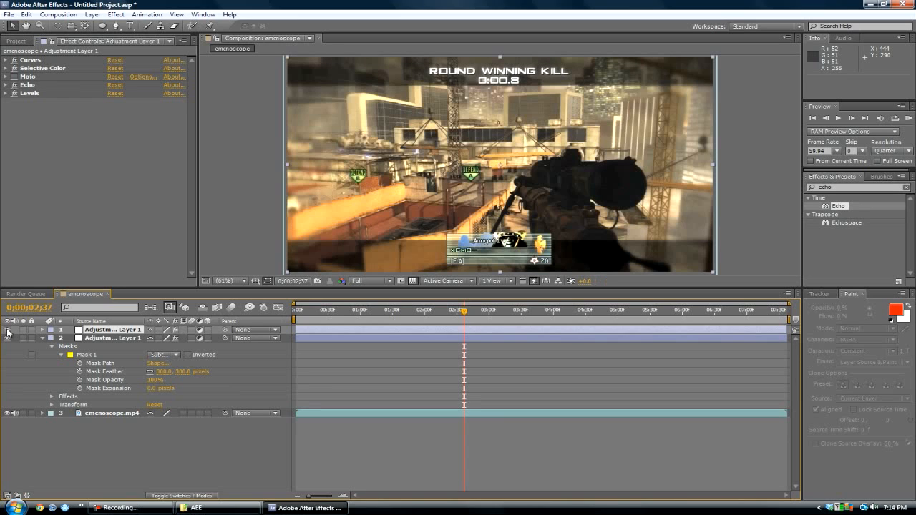
pyautogui.click(14, 76)
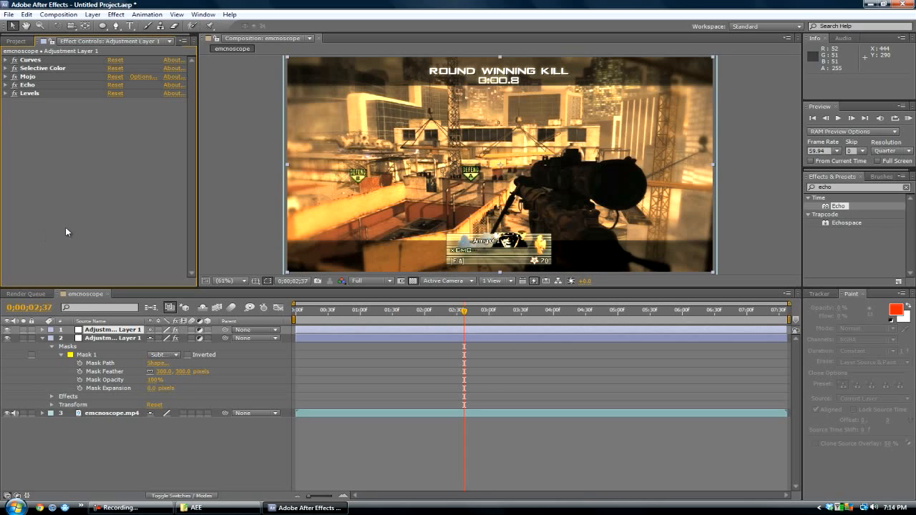
pyautogui.click(118, 507)
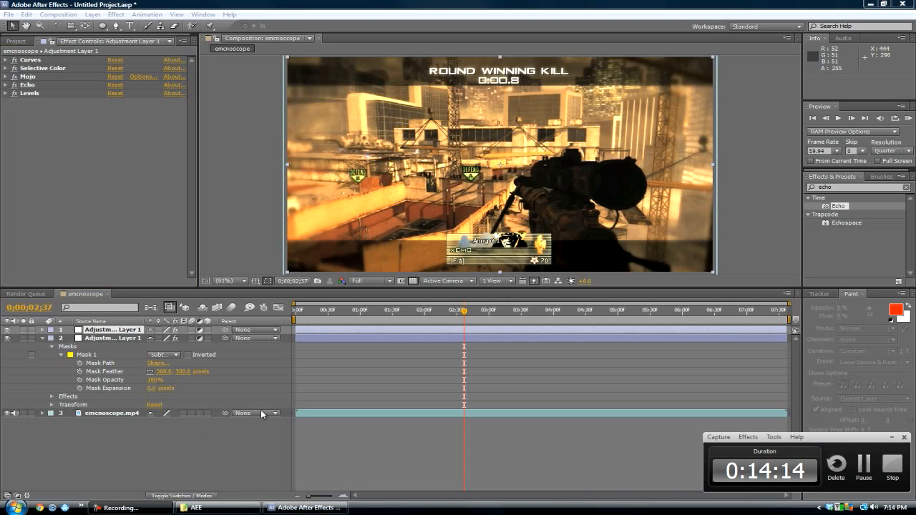